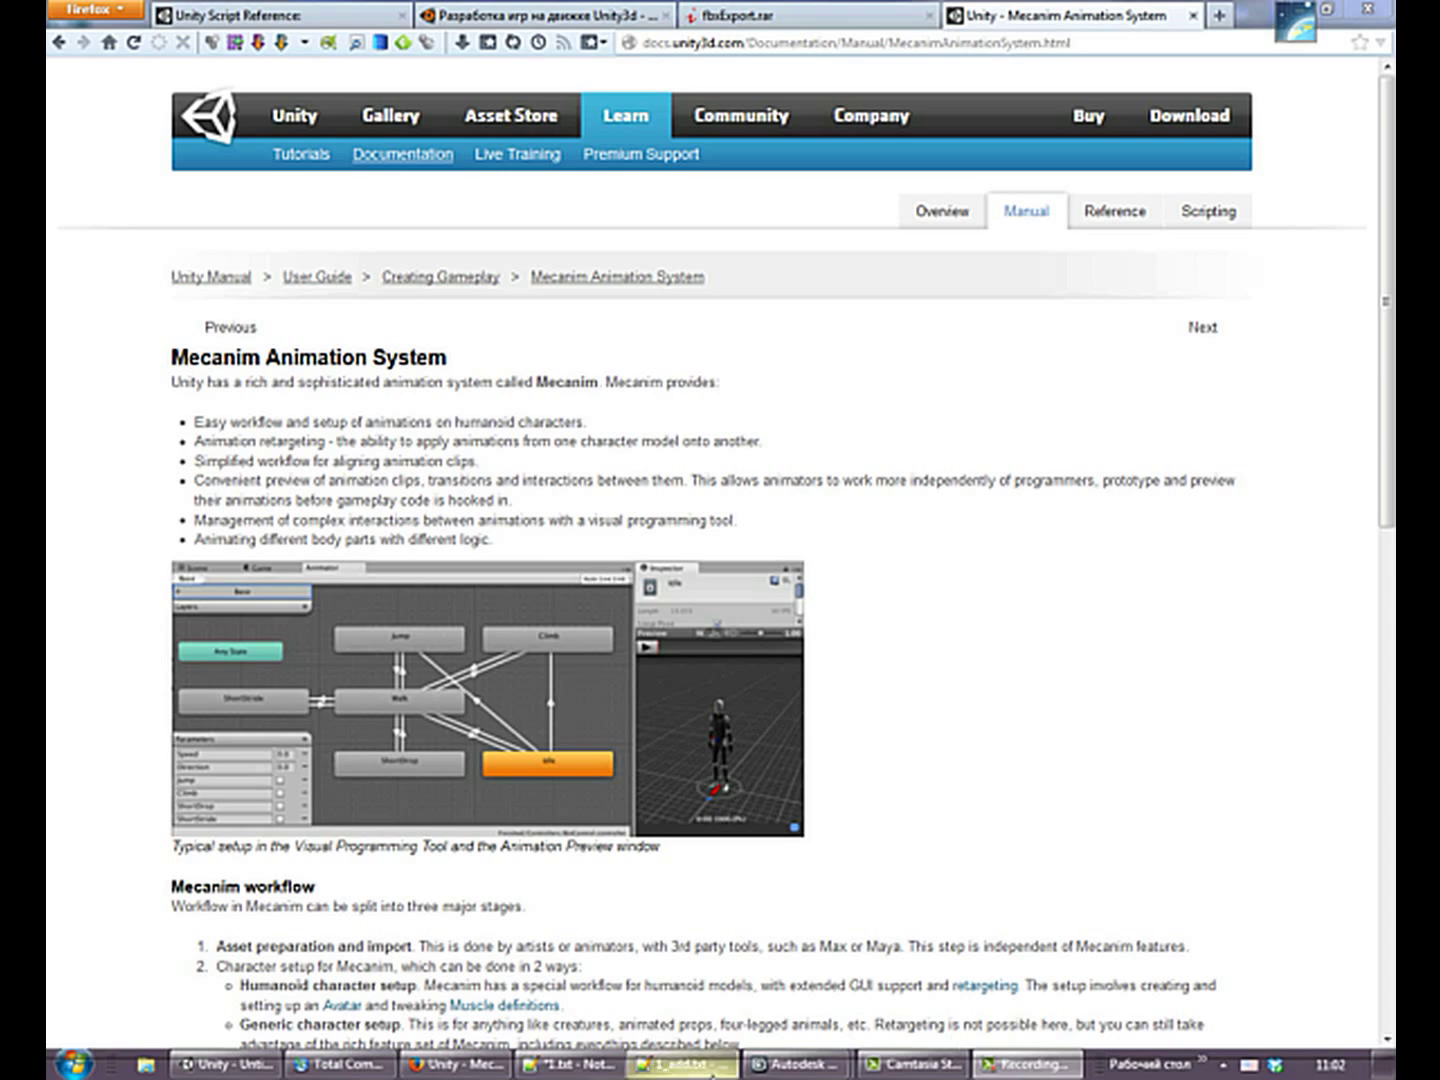
Bring up the vincent.max scene, then return to the Mecanim documentation page
mouse_move(800, 1064)
left_click(687, 955)
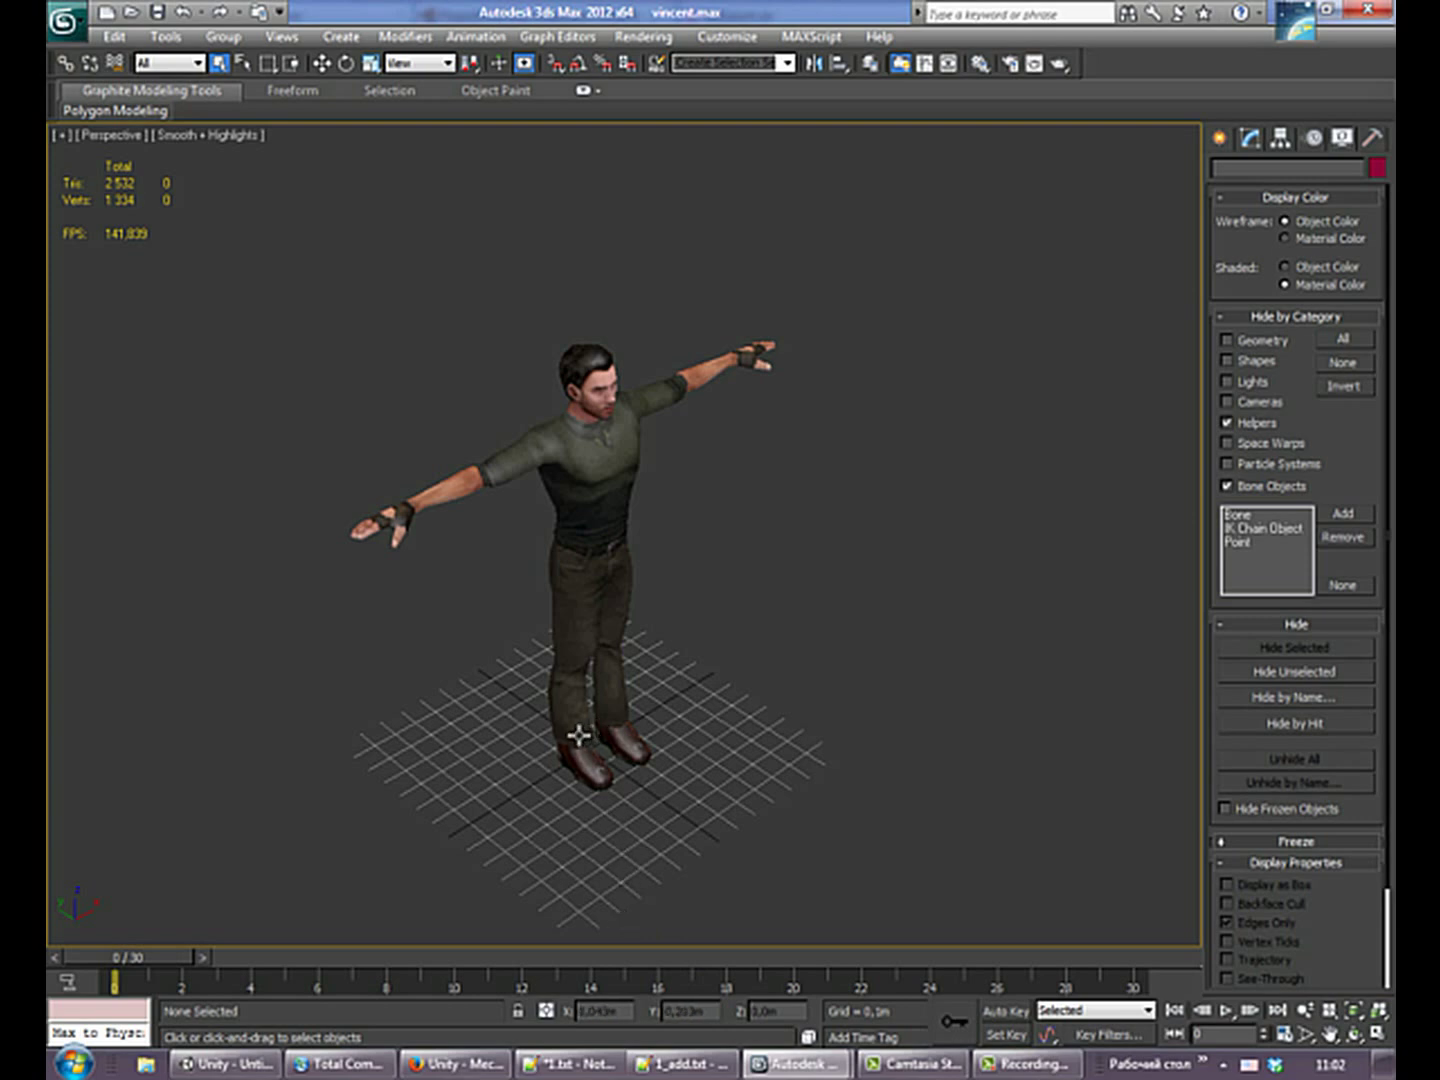
left_click(480, 1066)
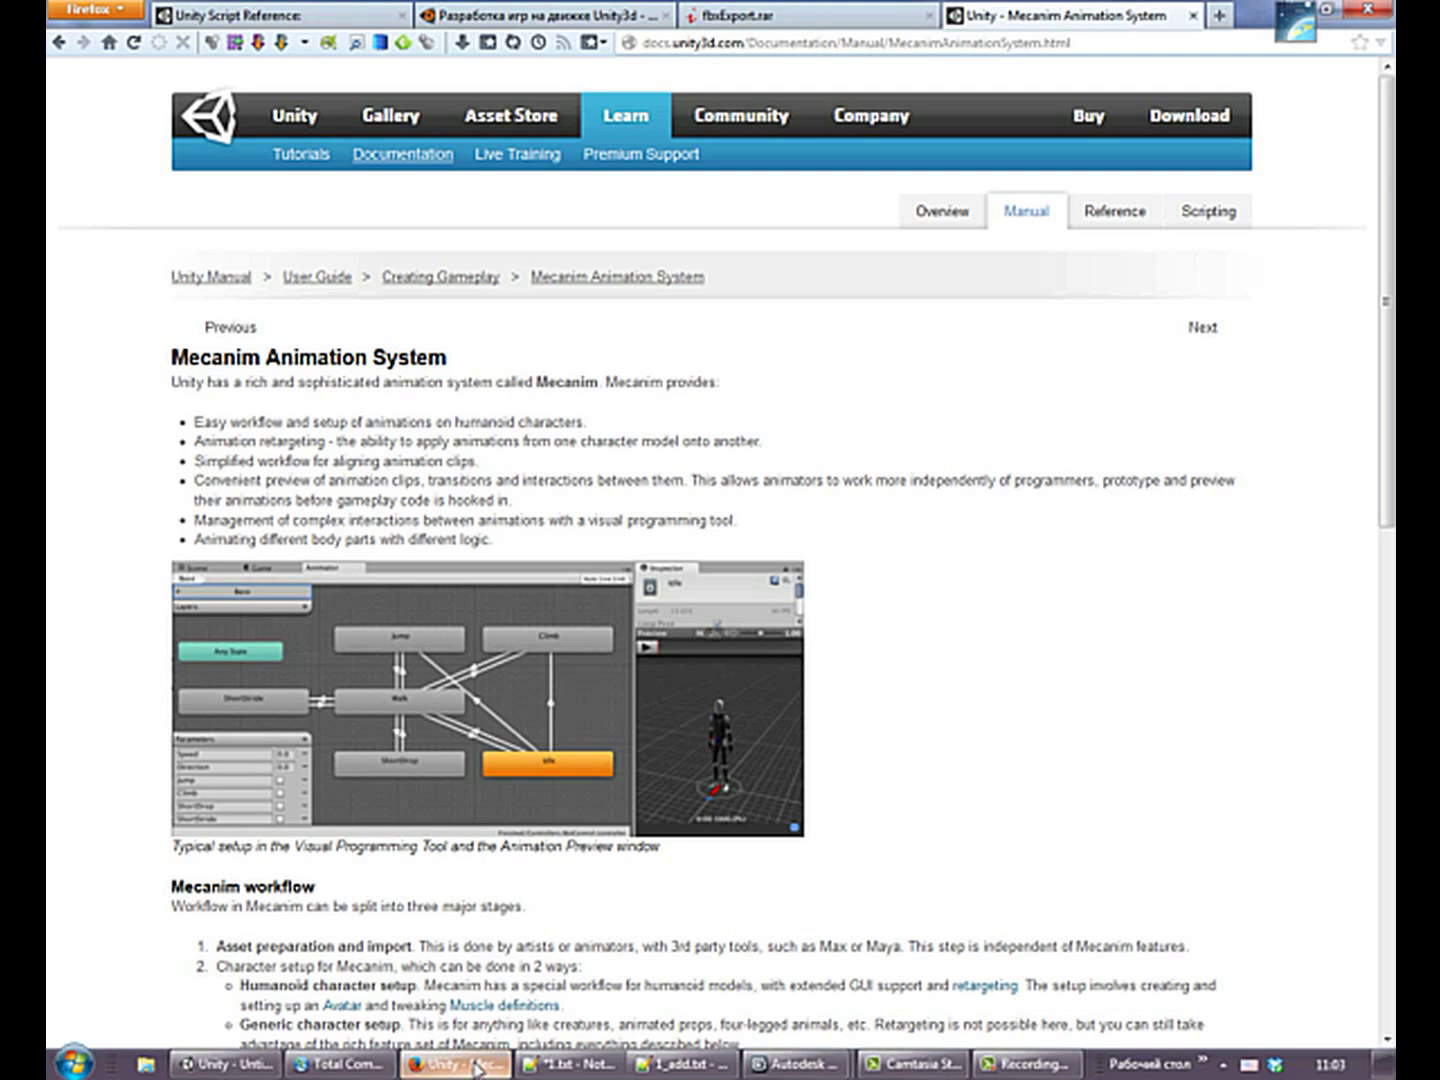
Compare vincent.max with MaleSceleton.max, then open the Devunity character-rigging article in Firefox
mouse_move(798, 1064)
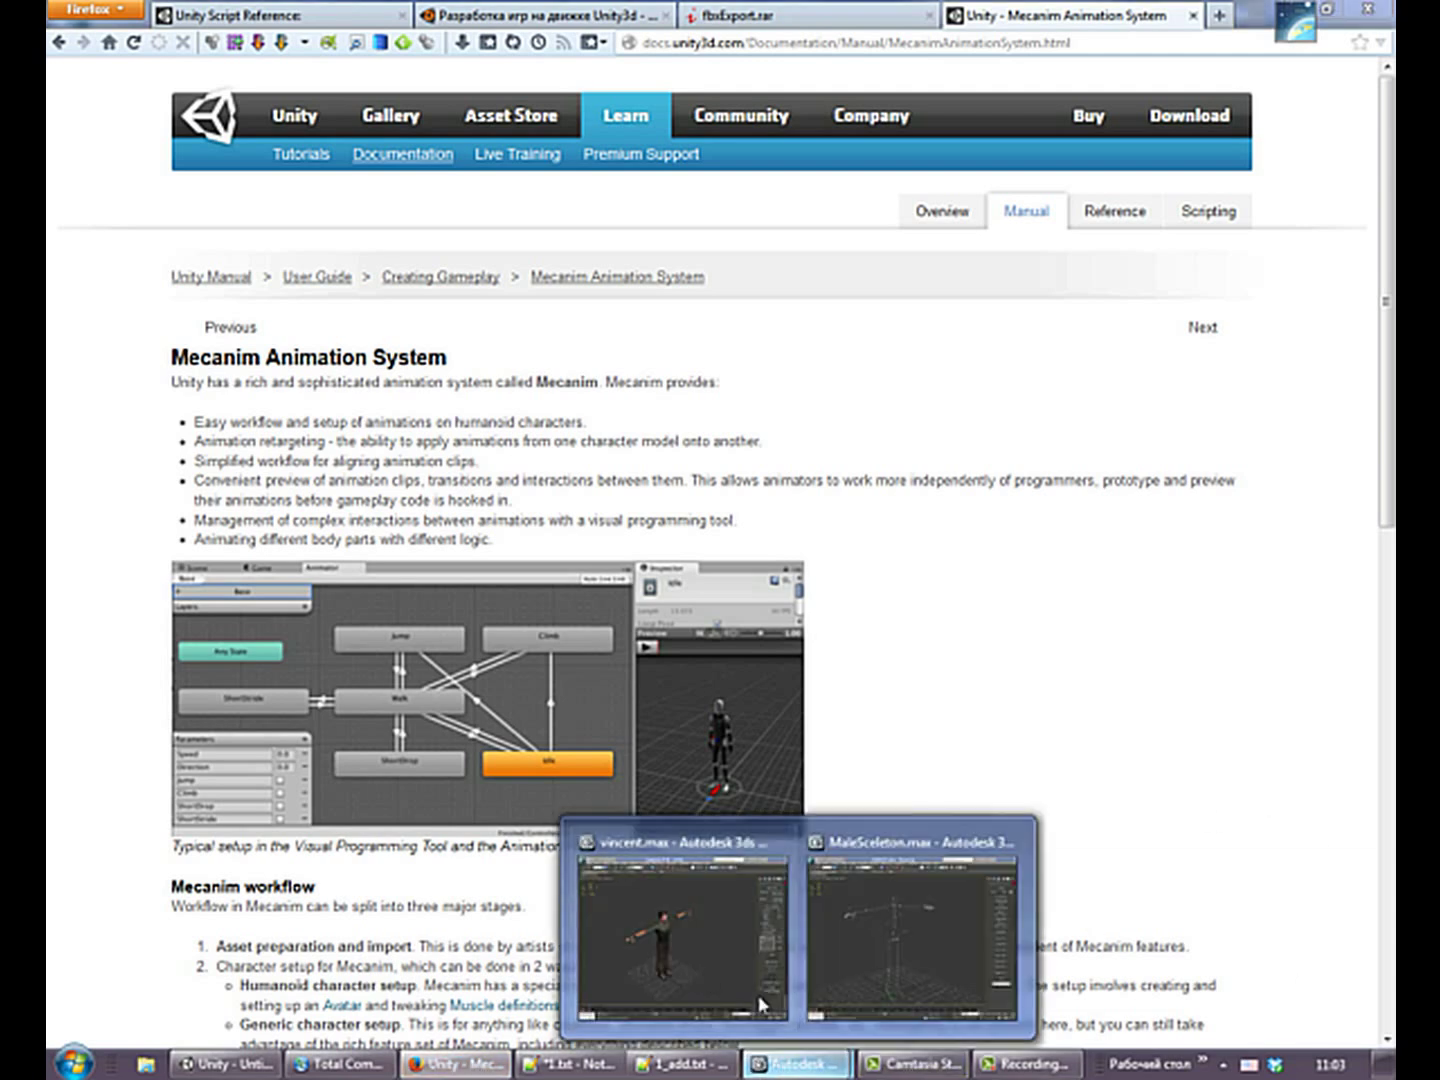
left_click(772, 1022)
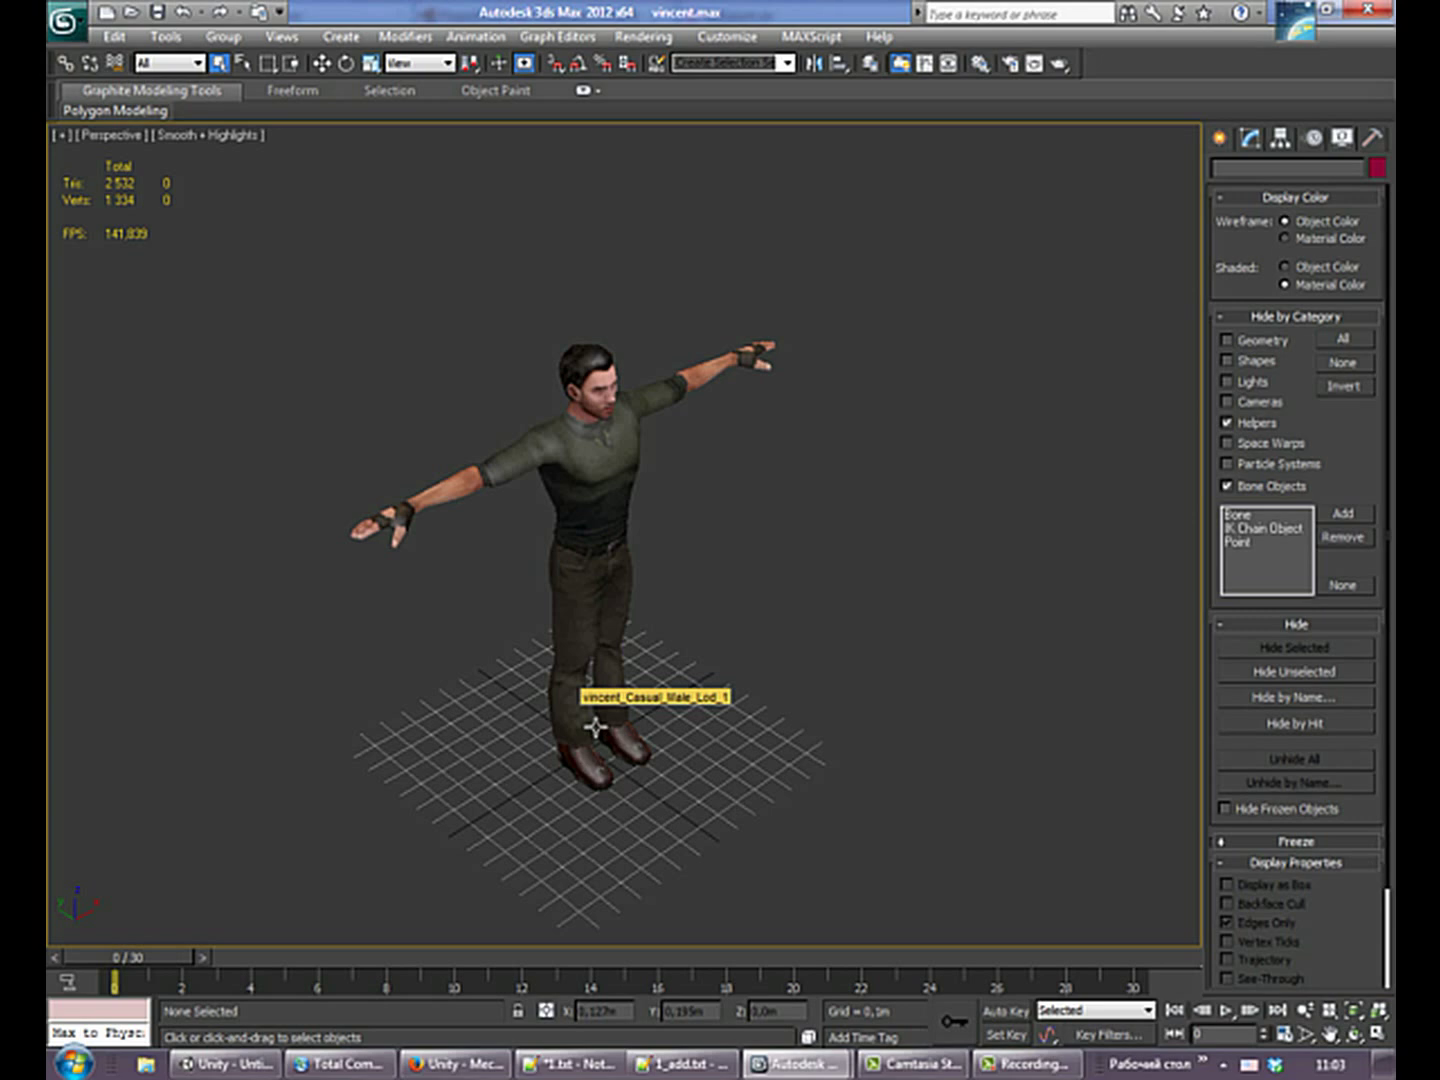
mouse_move(800, 1063)
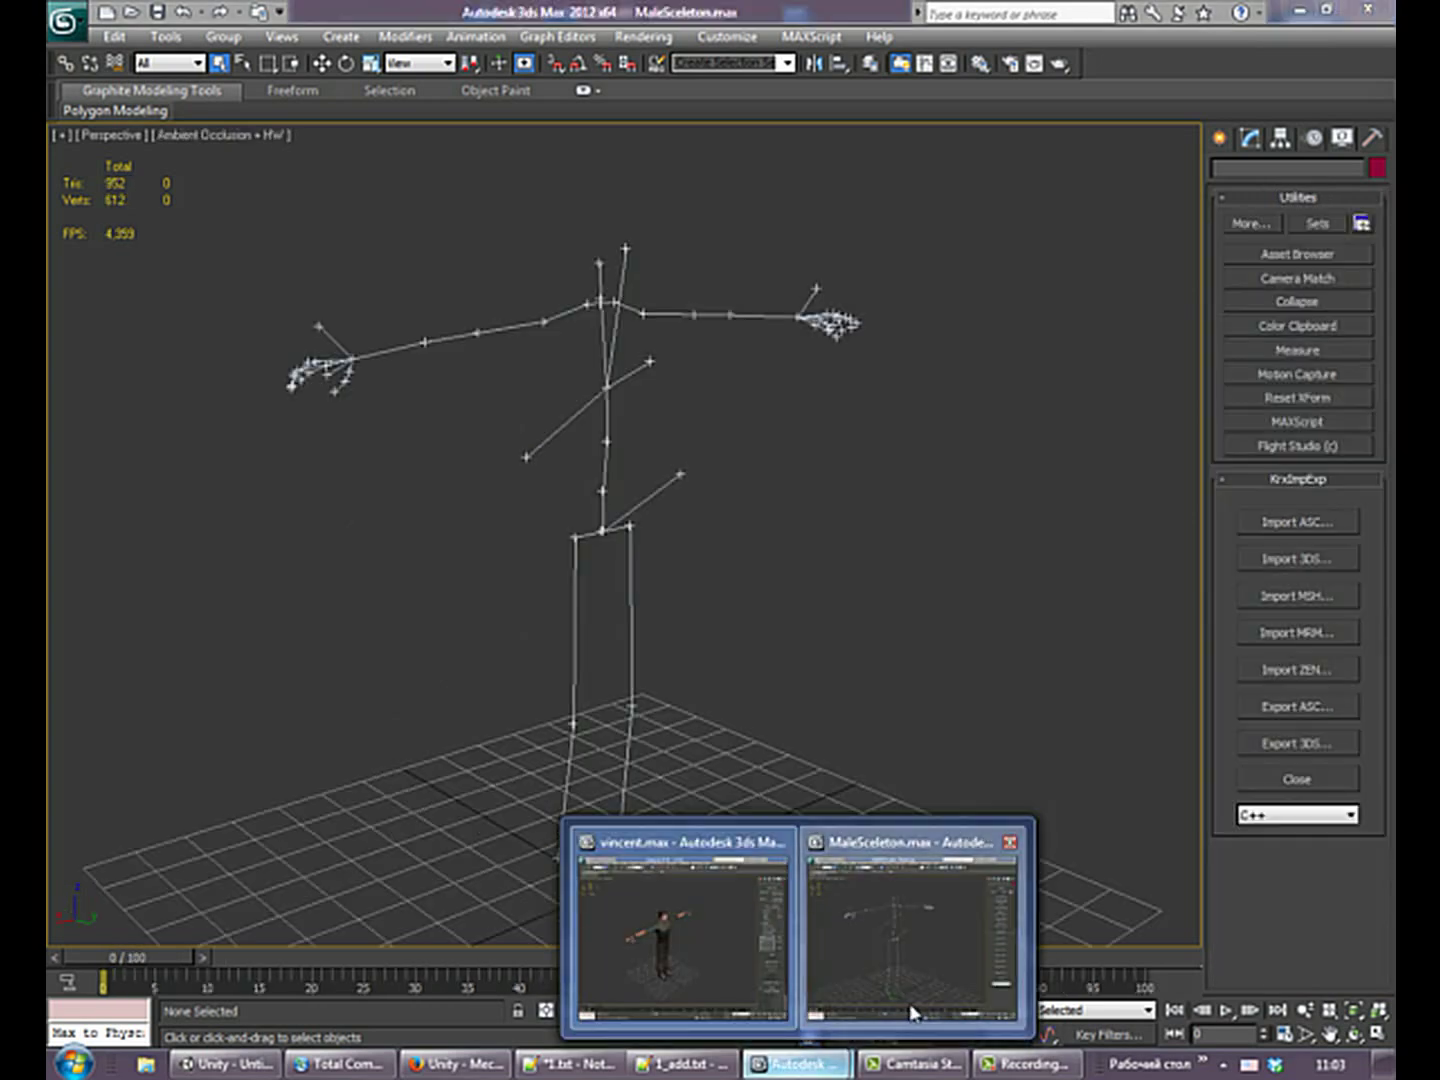
left_click(905, 1003)
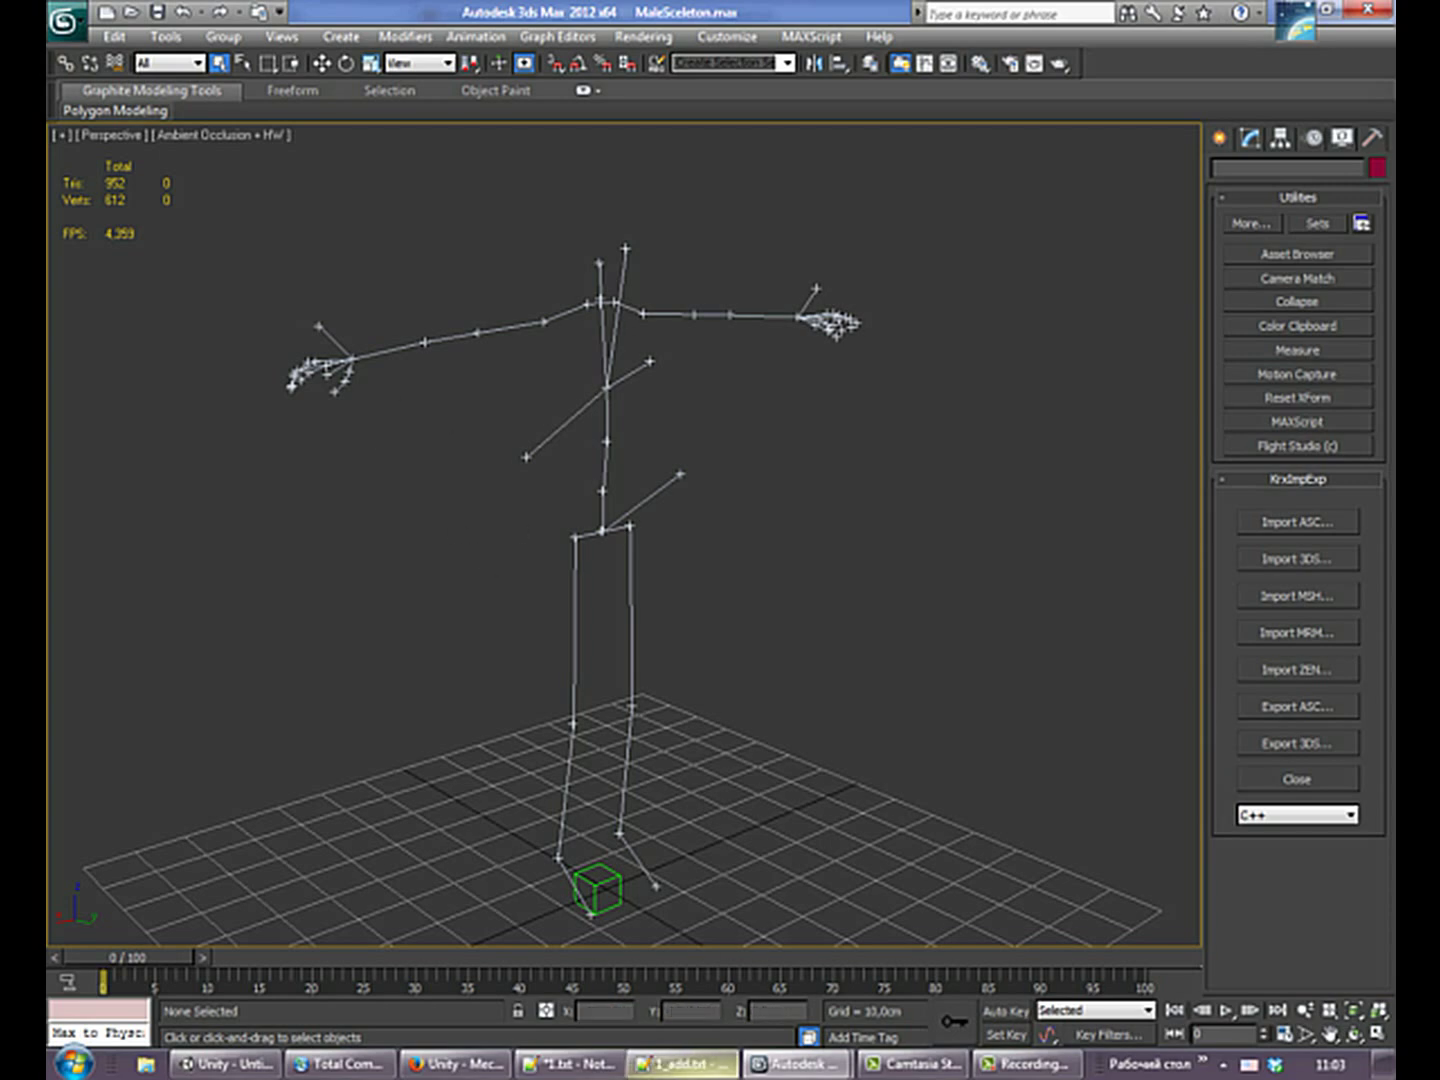
mouse_move(812, 1071)
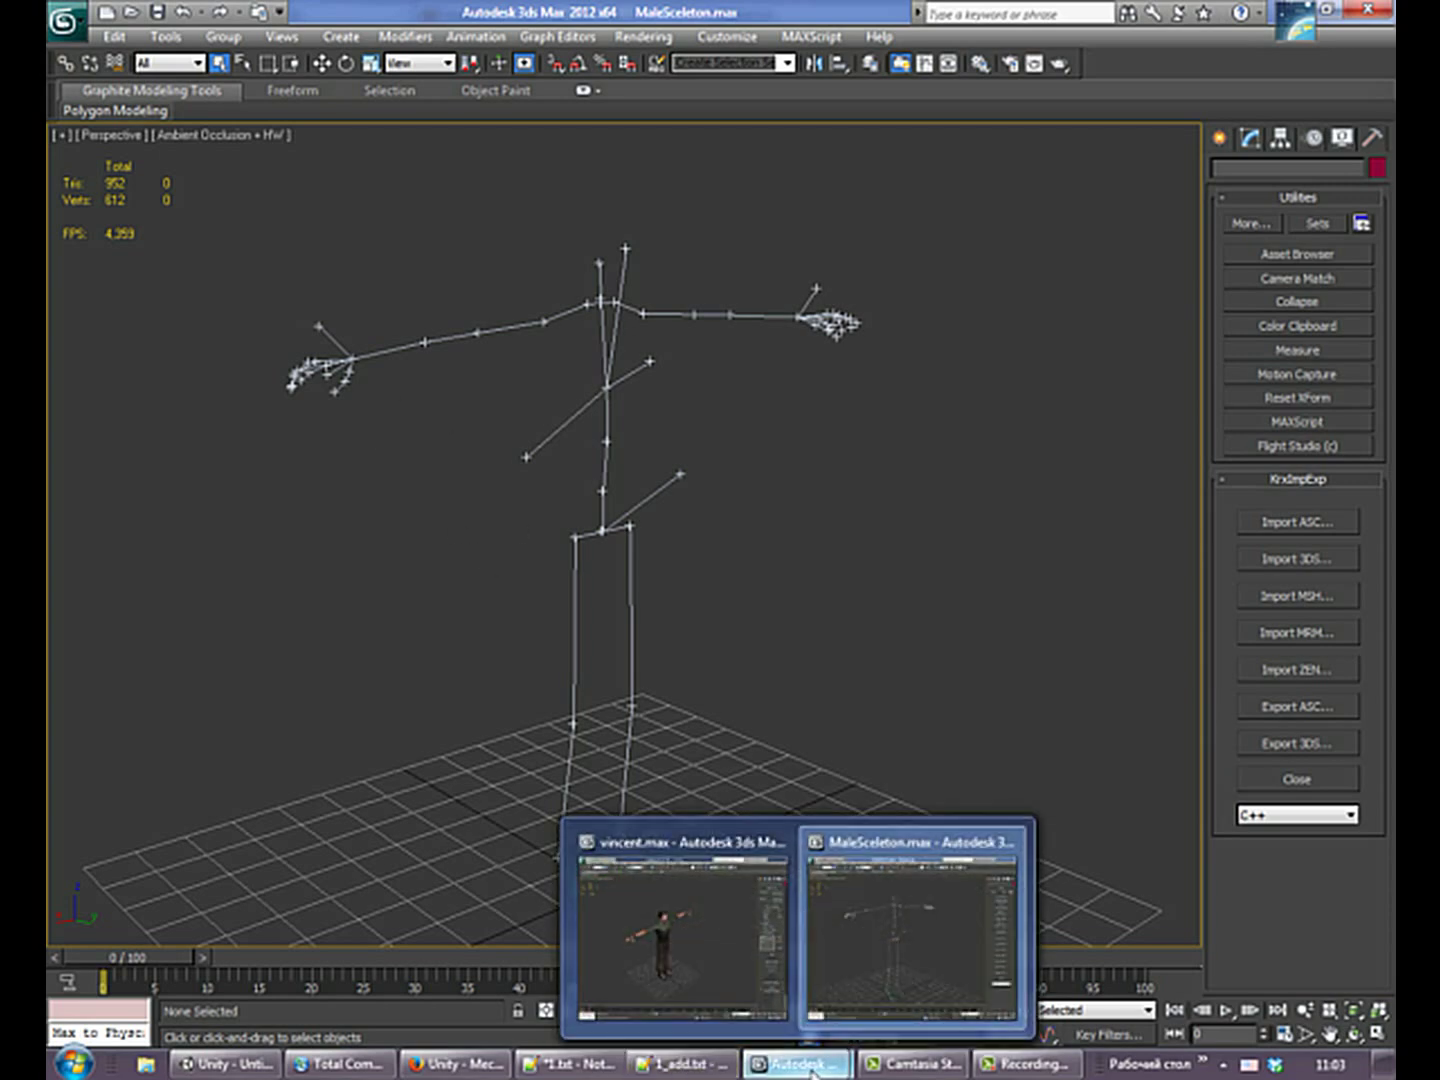
left_click(748, 975)
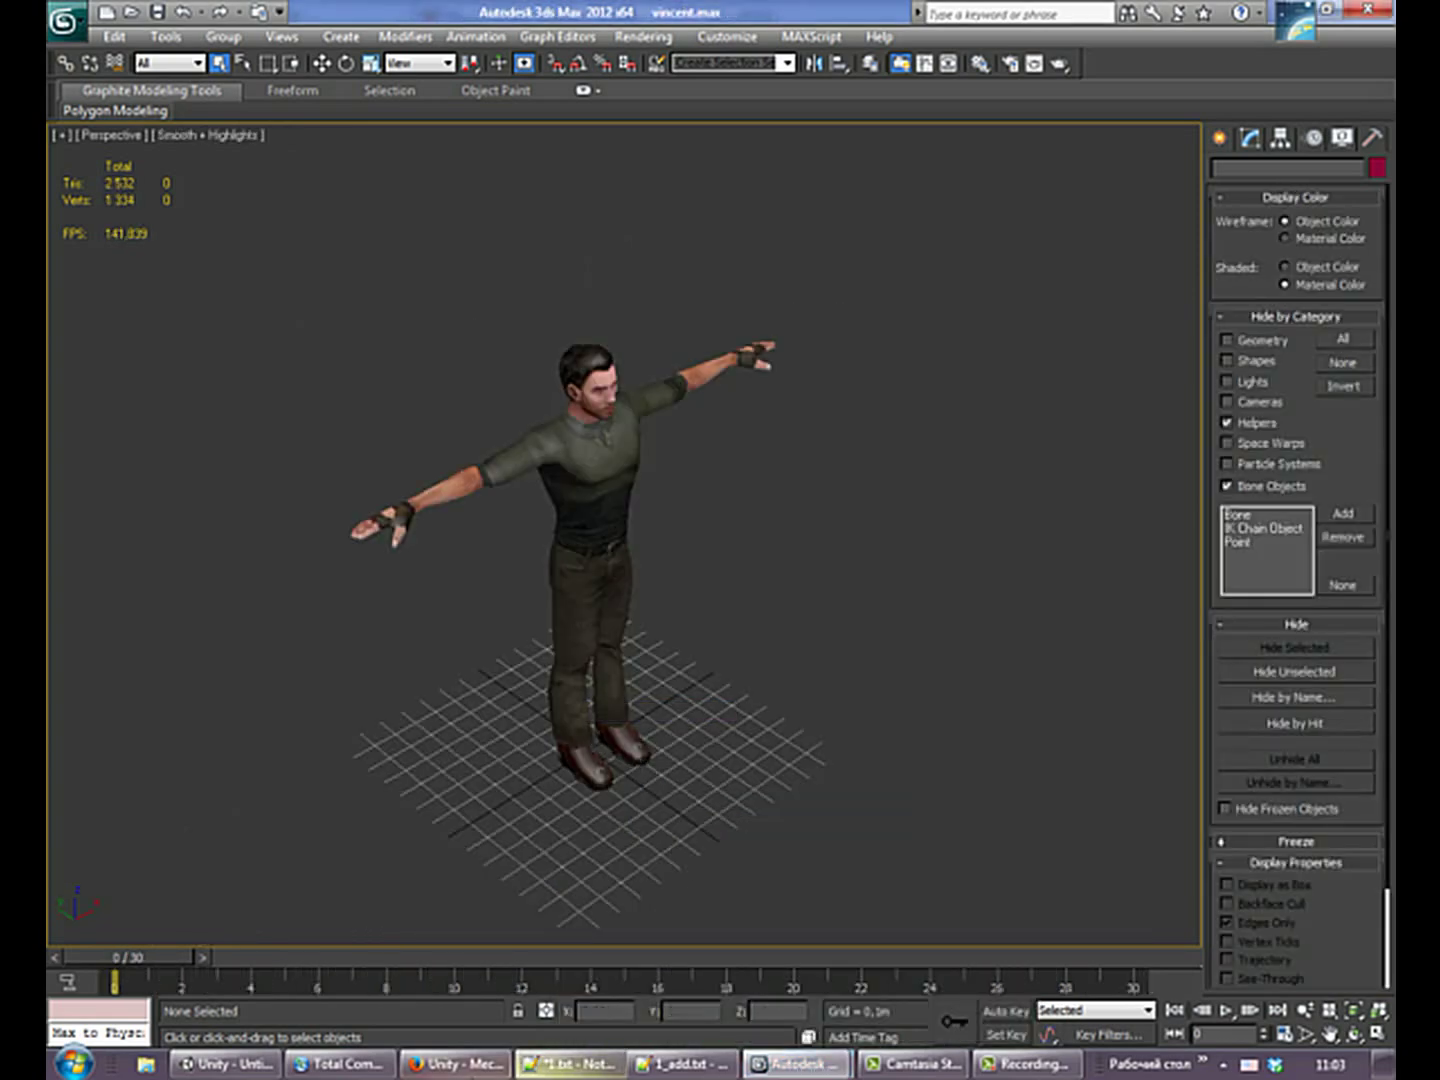
left_click(455, 1064)
left_click(450, 15)
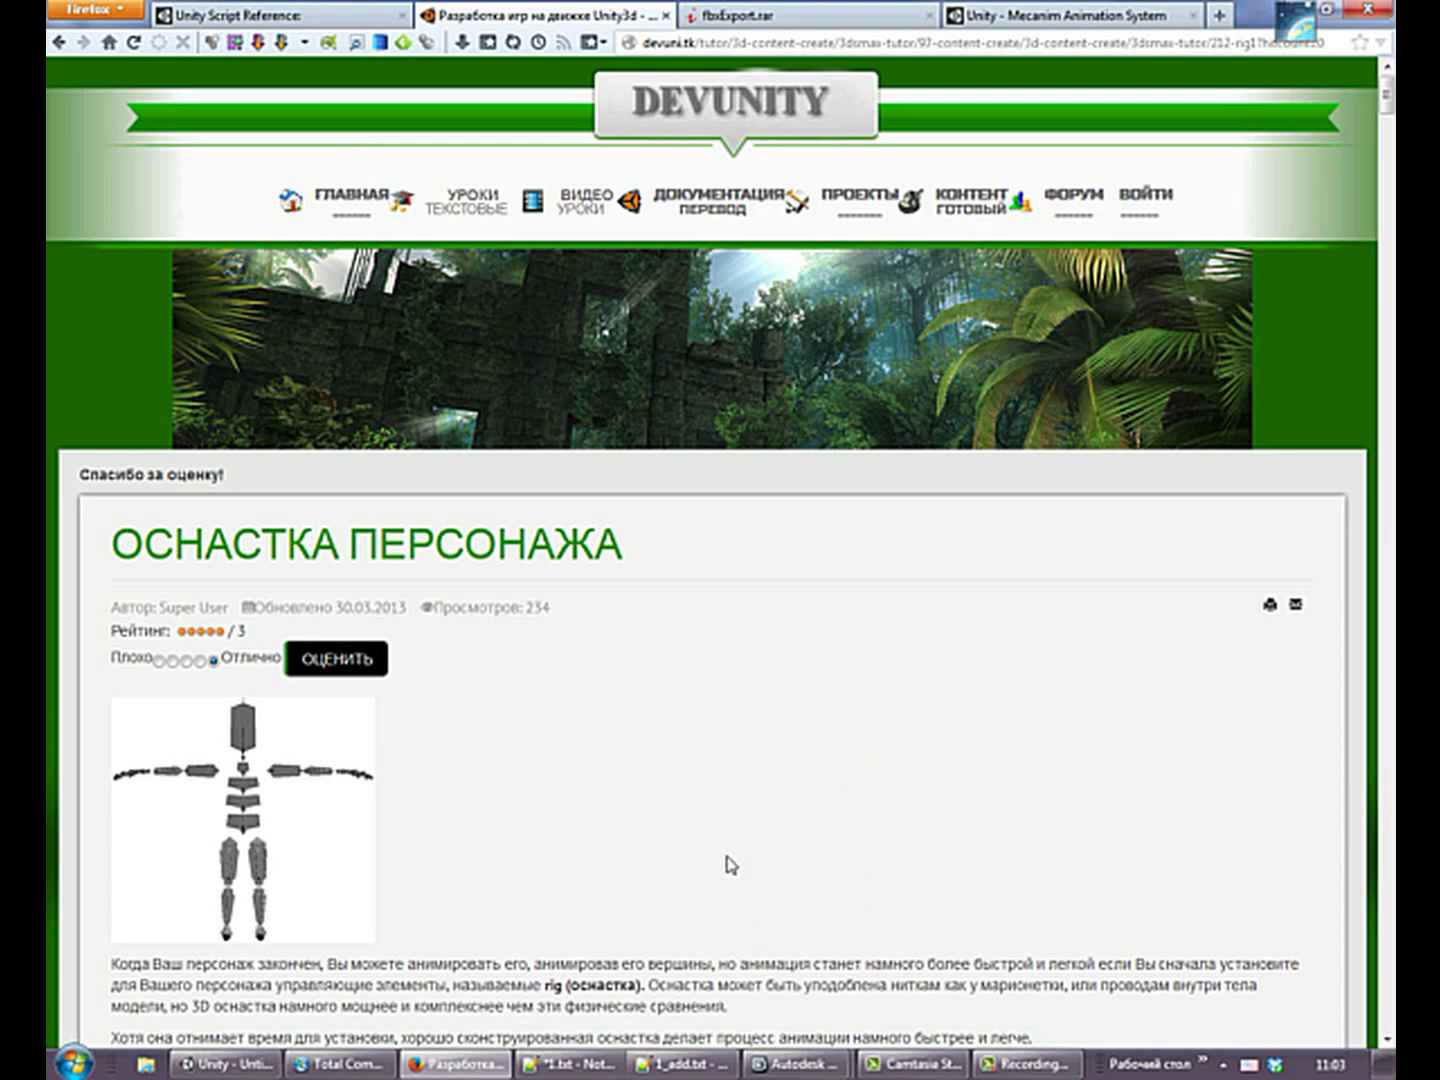
Bring the vincent.max T-pose character scene back in front of the rigging article
mouse_move(797, 1063)
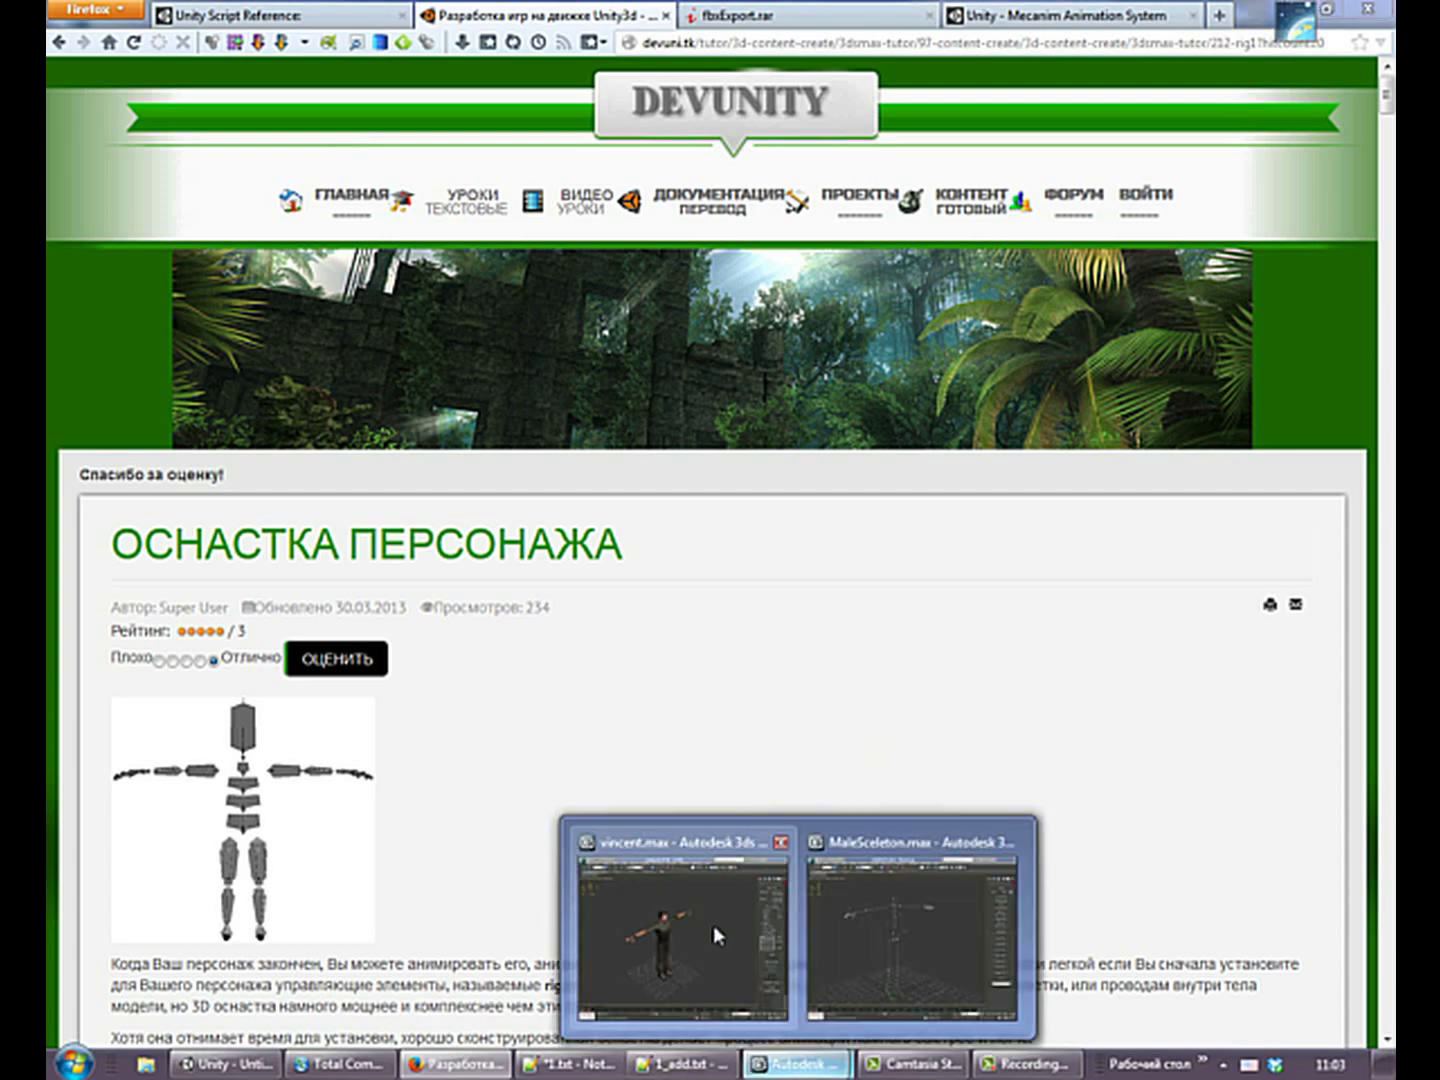
left_click(716, 928)
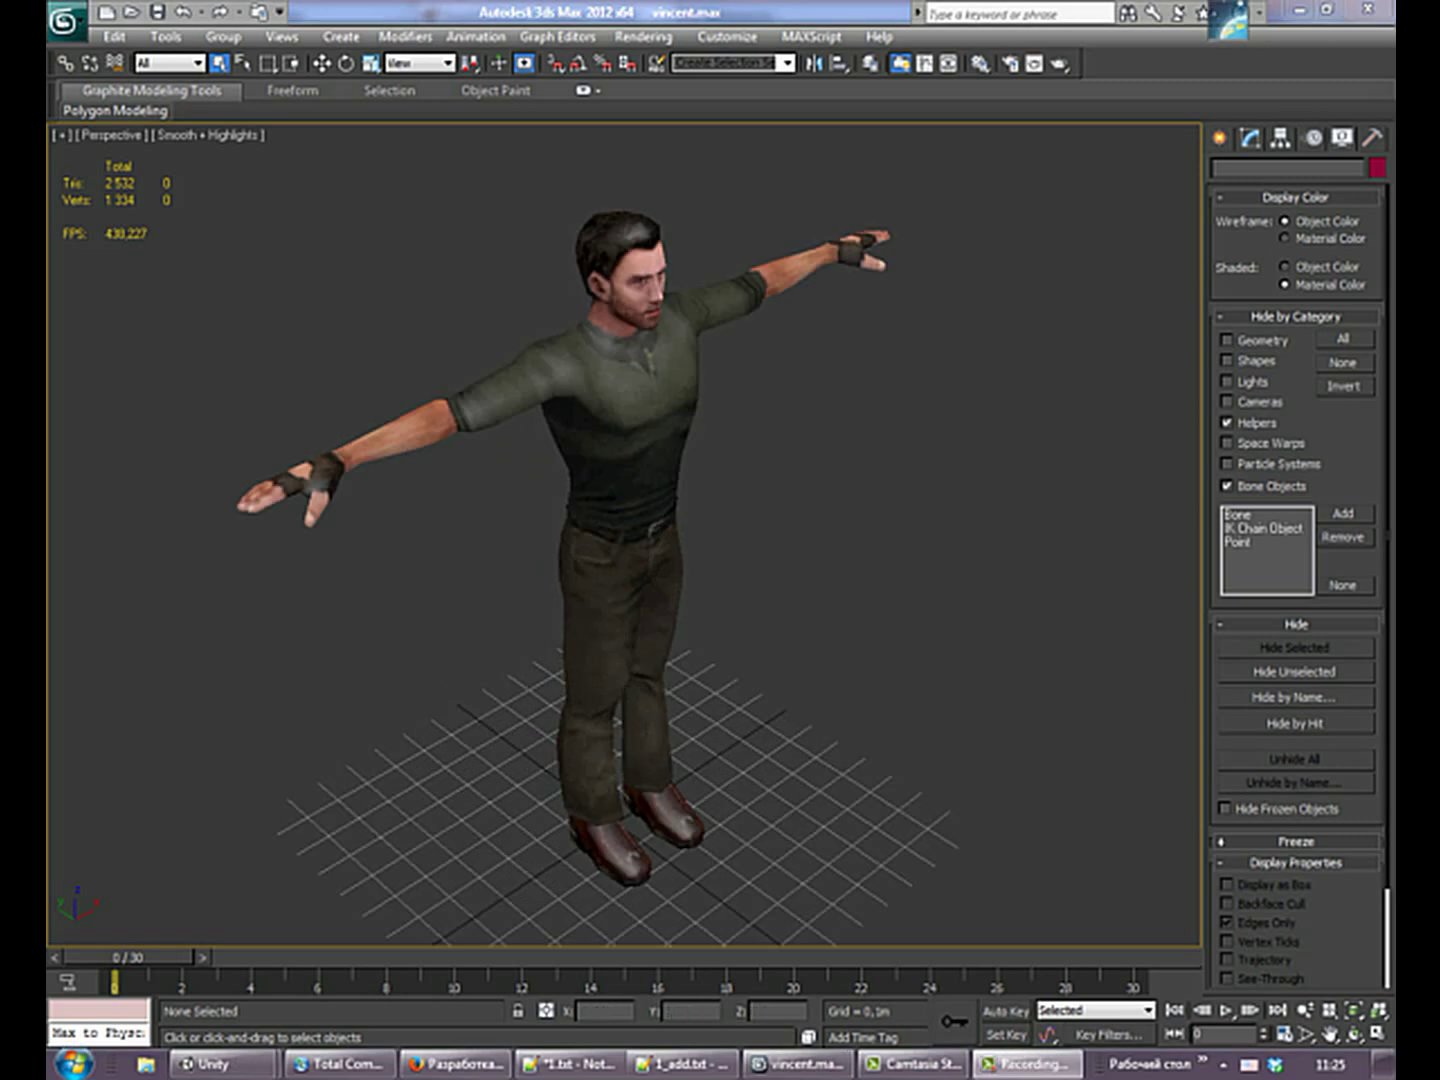
In the Project Wizard, create a new Unity project in the empty folder D:\TutorsMecanim\1
mouse_move(220, 1064)
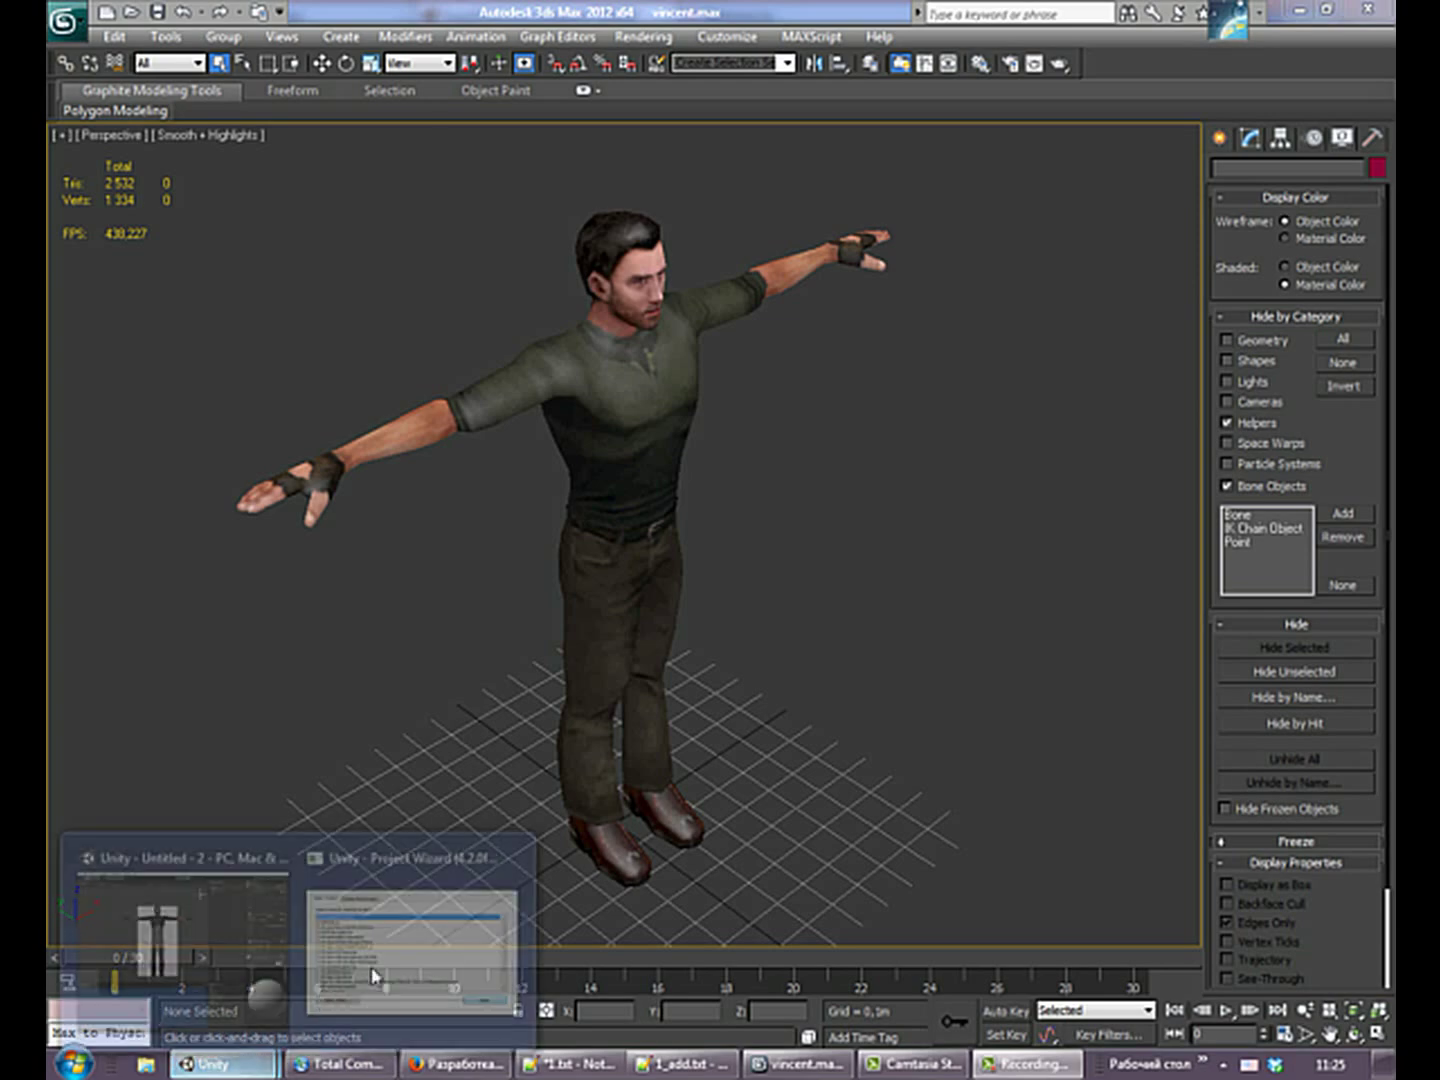
left_click(378, 978)
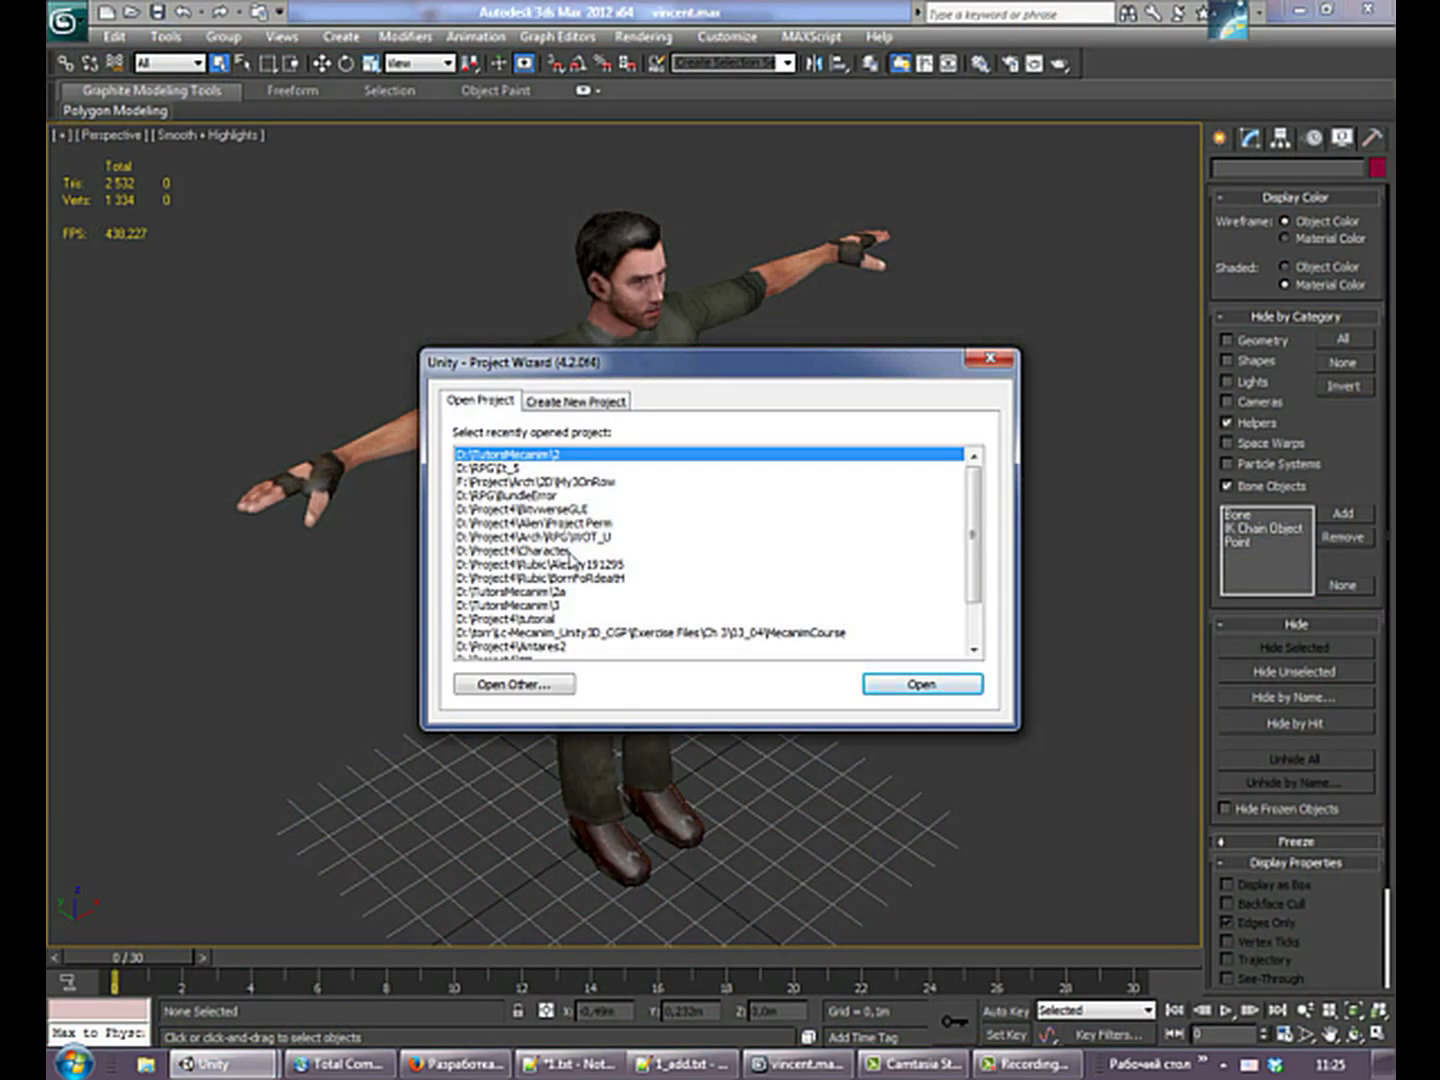
left_click(567, 402)
left_click(943, 460)
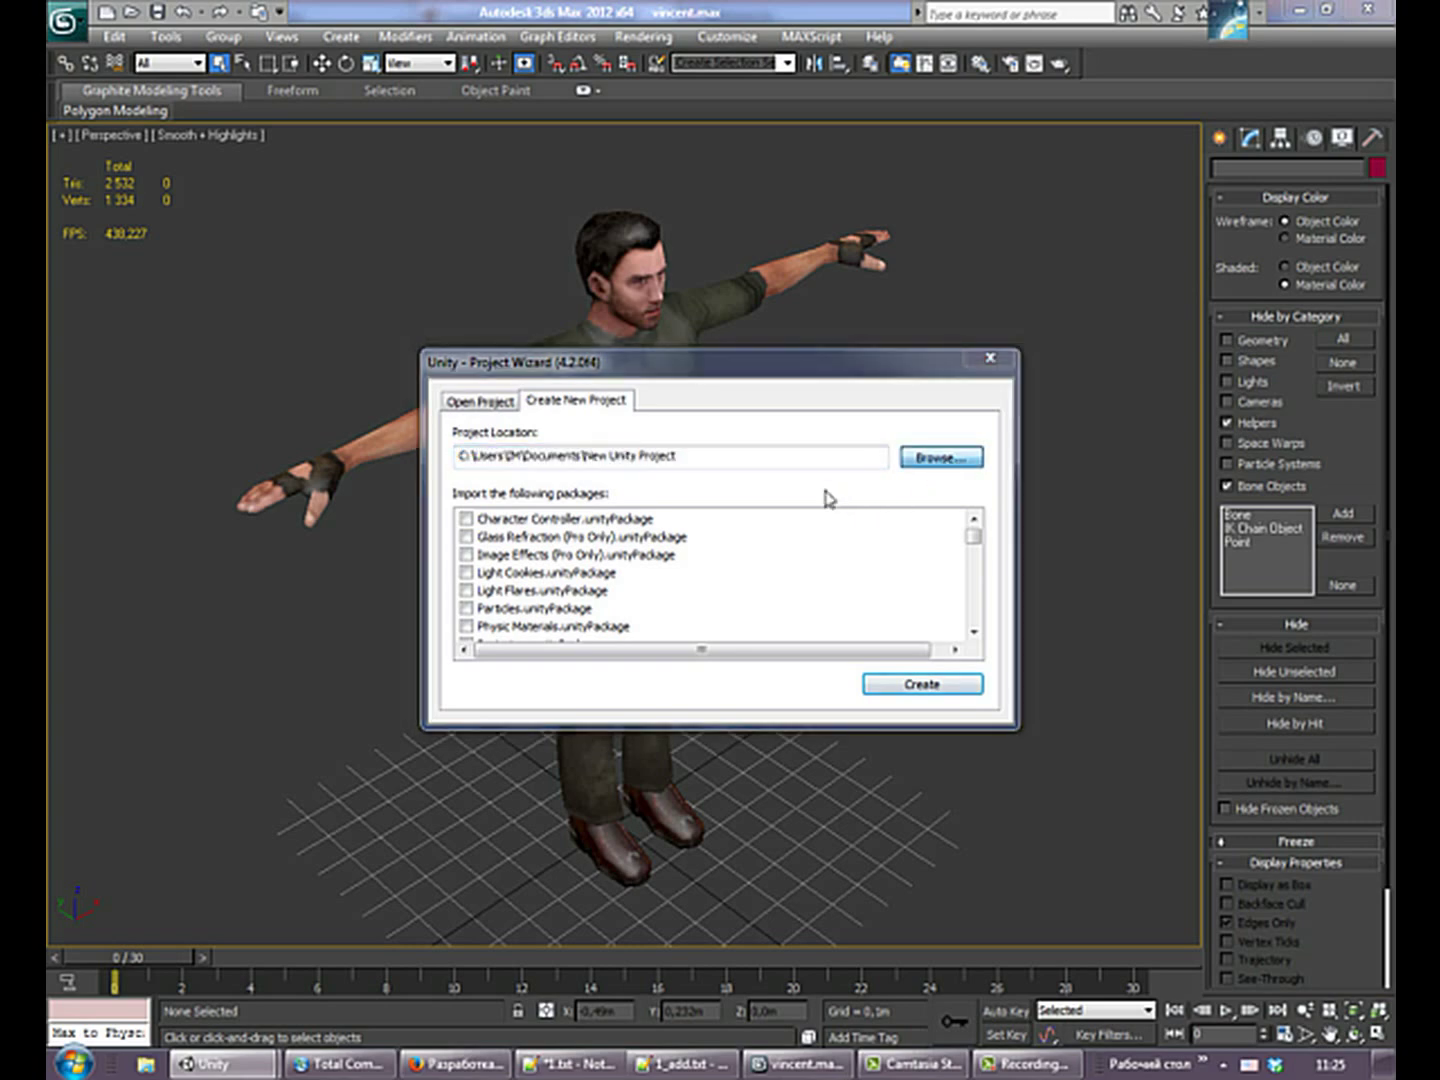
left_click(675, 432)
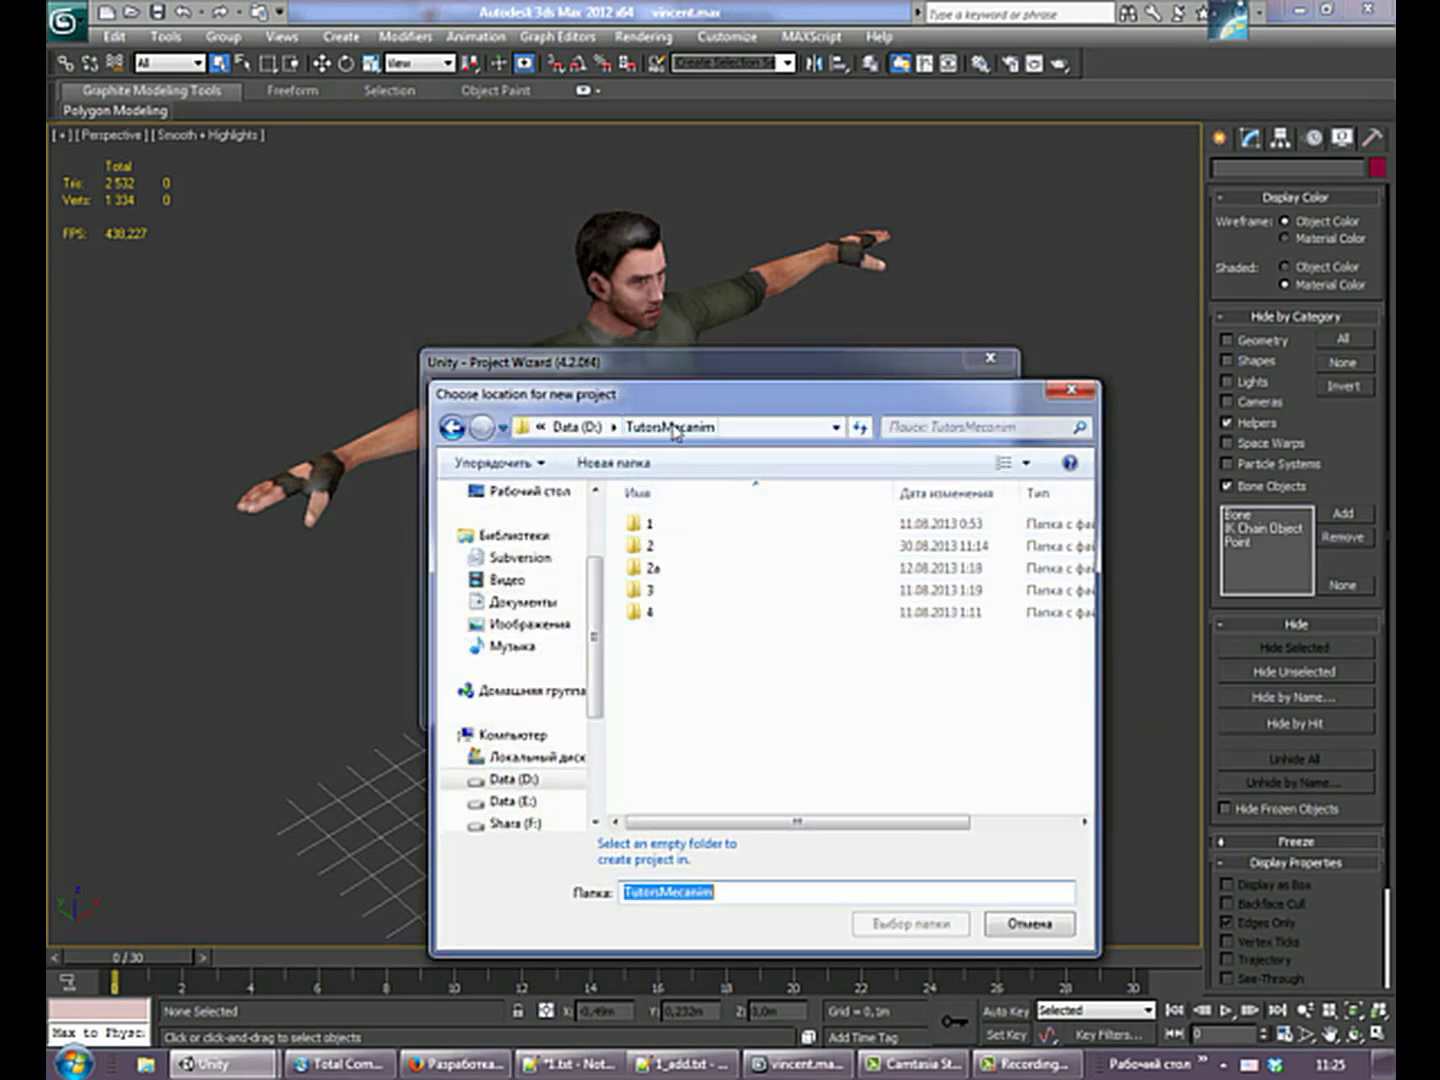
double_click(659, 521)
left_click(895, 898)
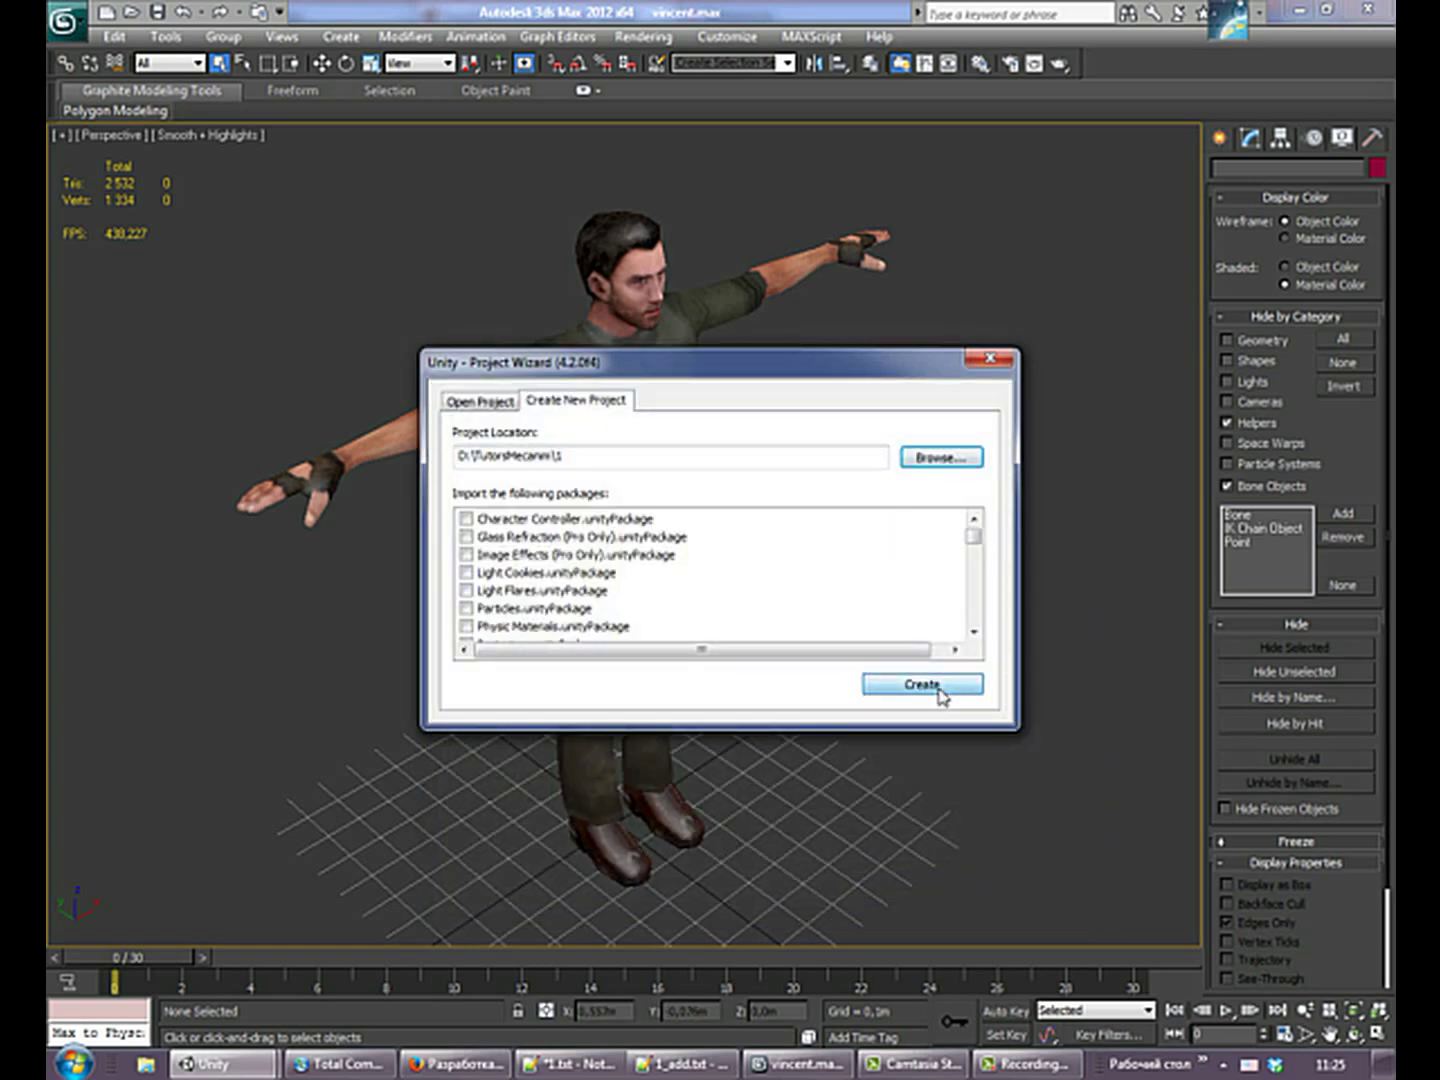
left_click(935, 686)
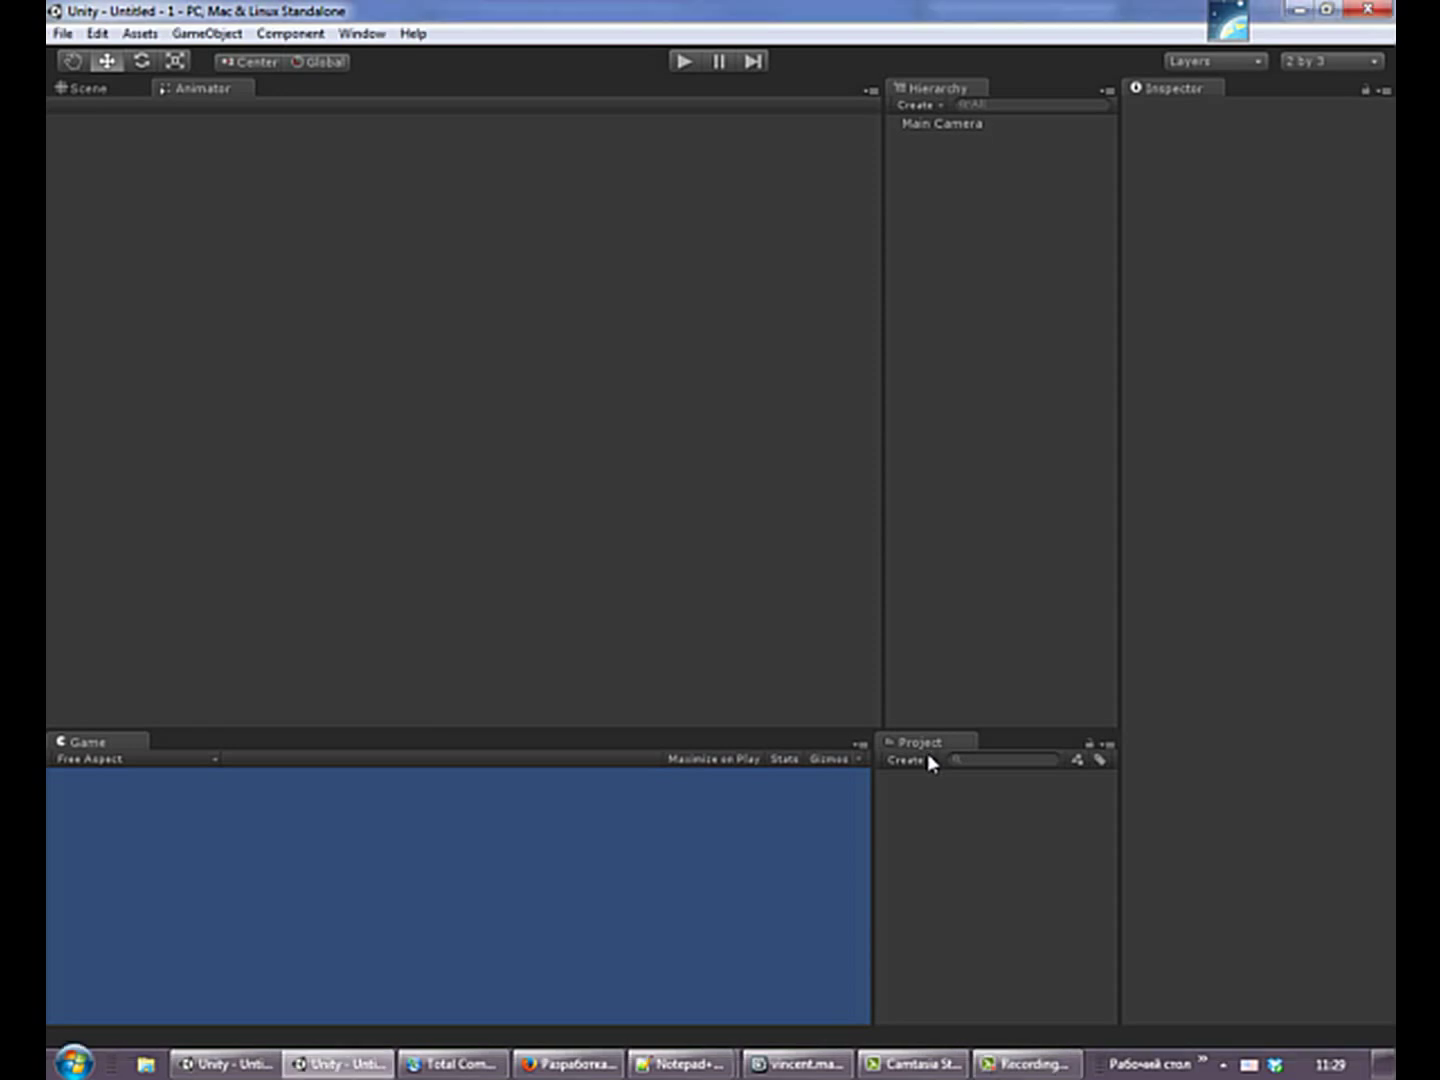
Create the Chars and Anims folders in the Project panel
left_click(927, 755)
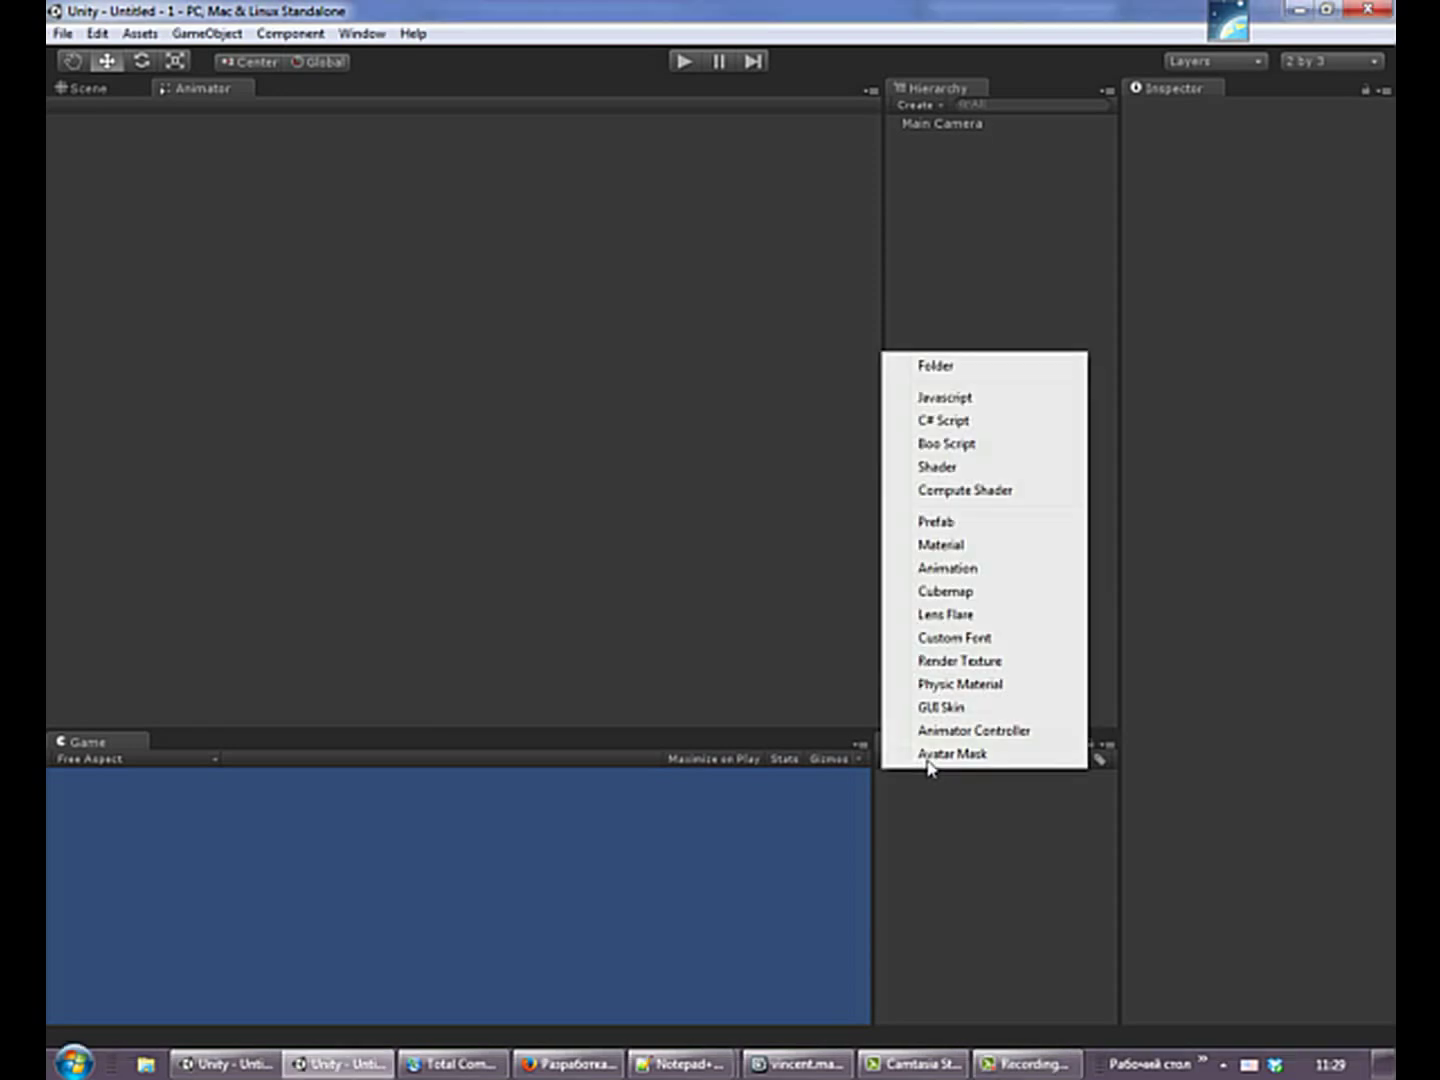
left_click(974, 368)
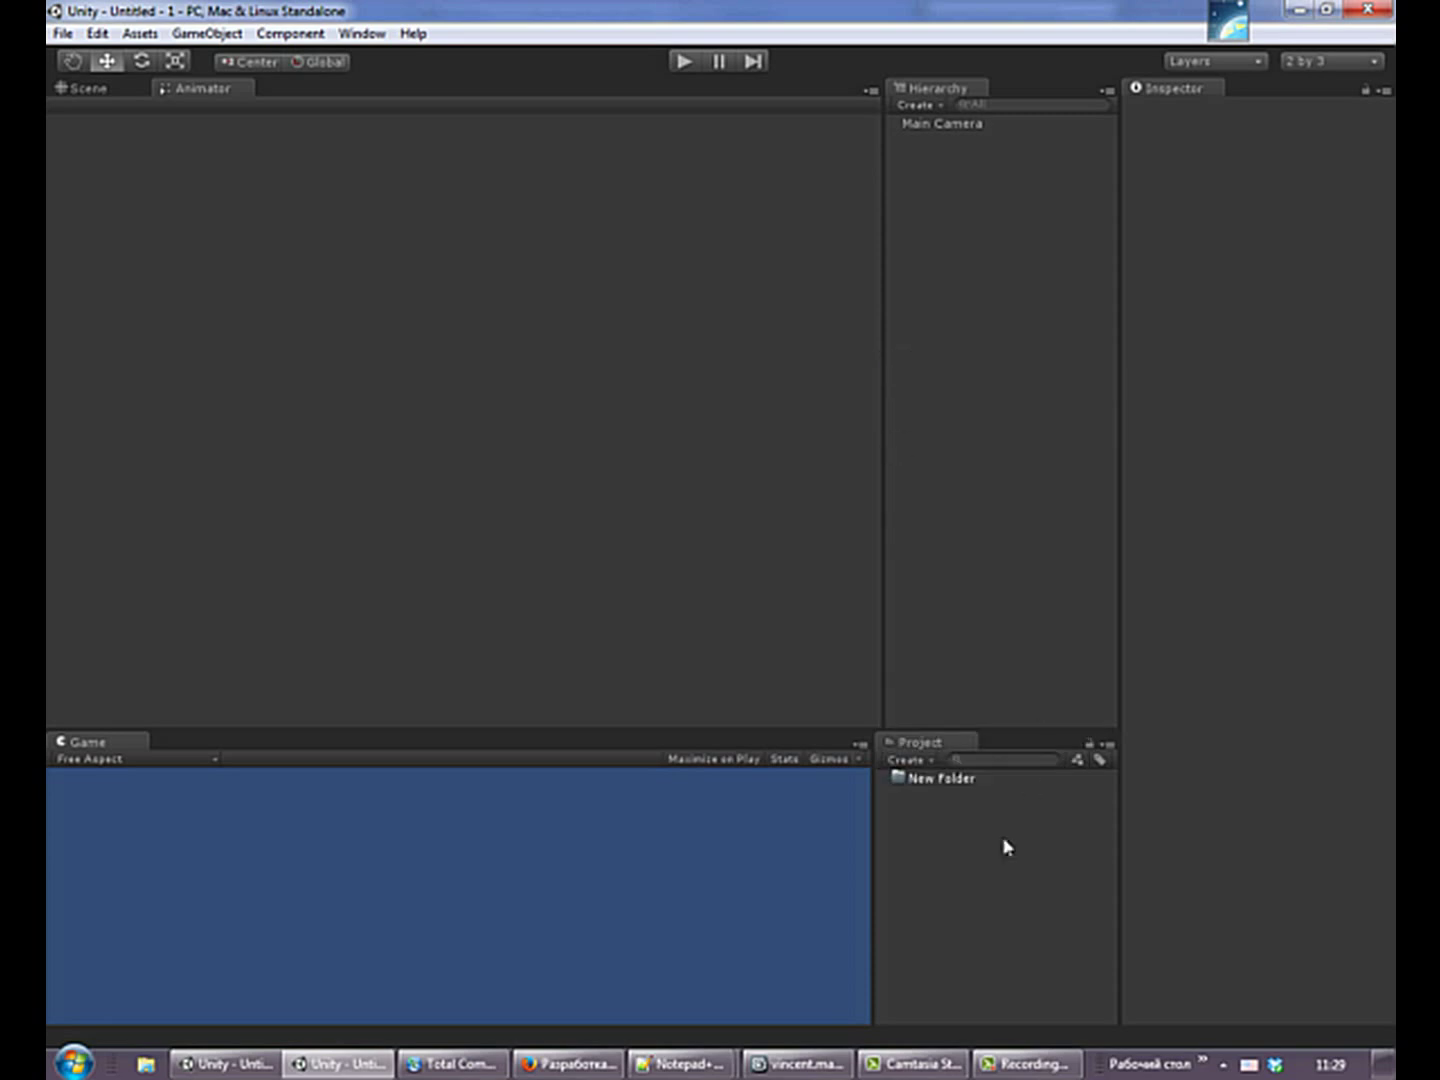
left_click(957, 780)
type("Chars")
key("Return")
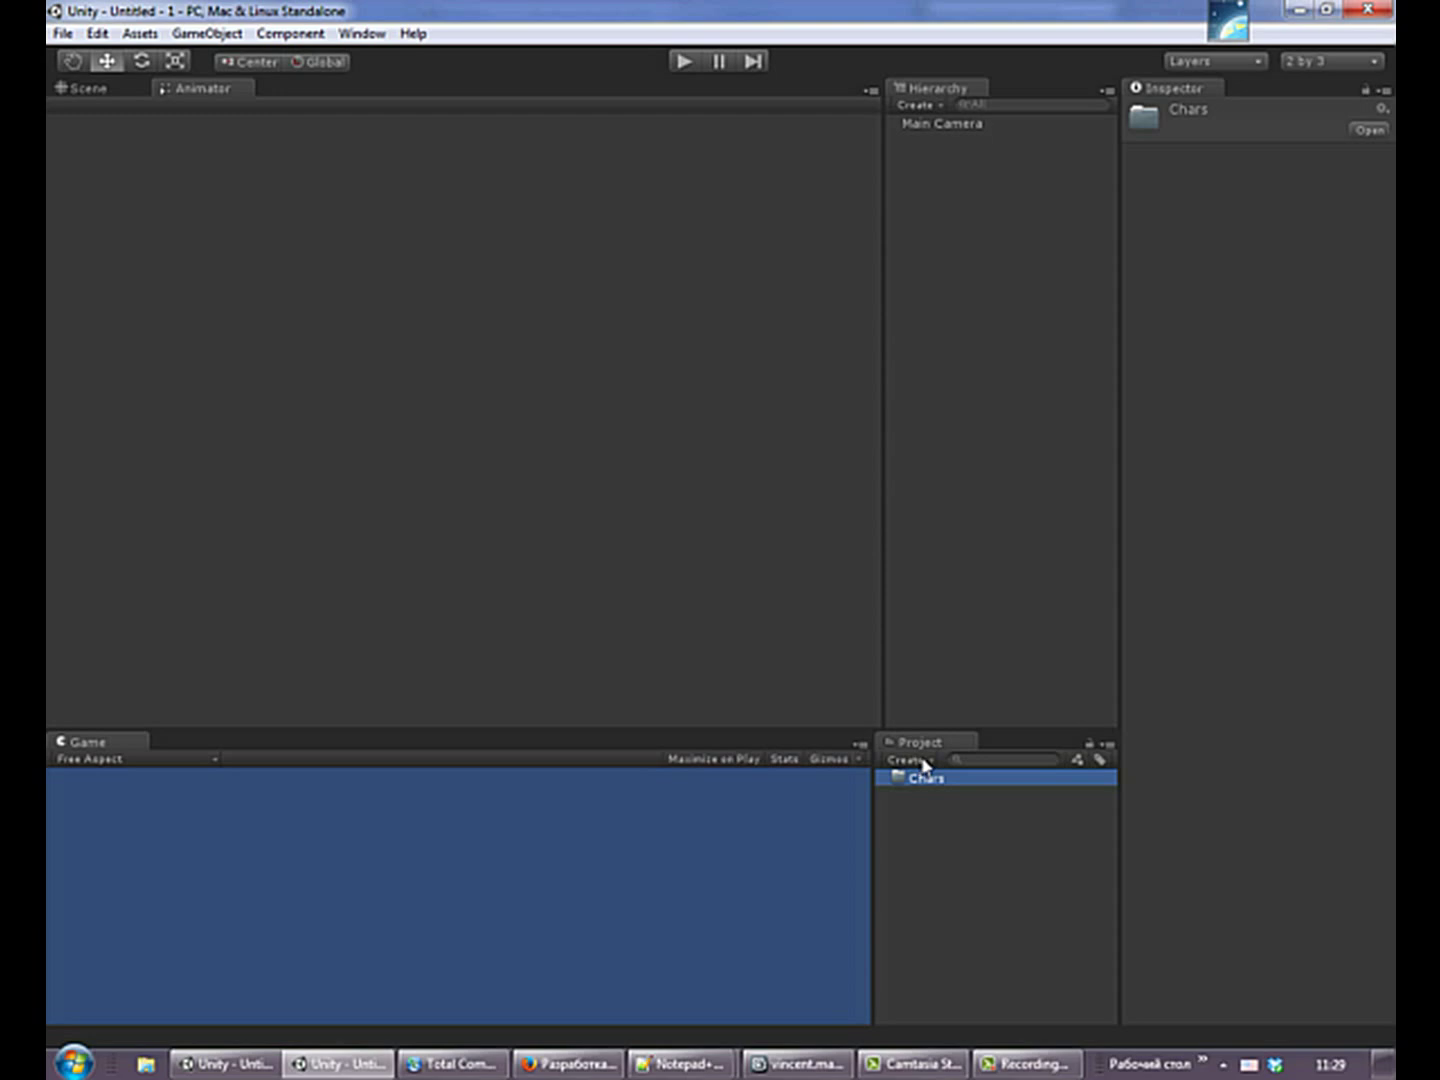
left_click(910, 760)
left_click(957, 368)
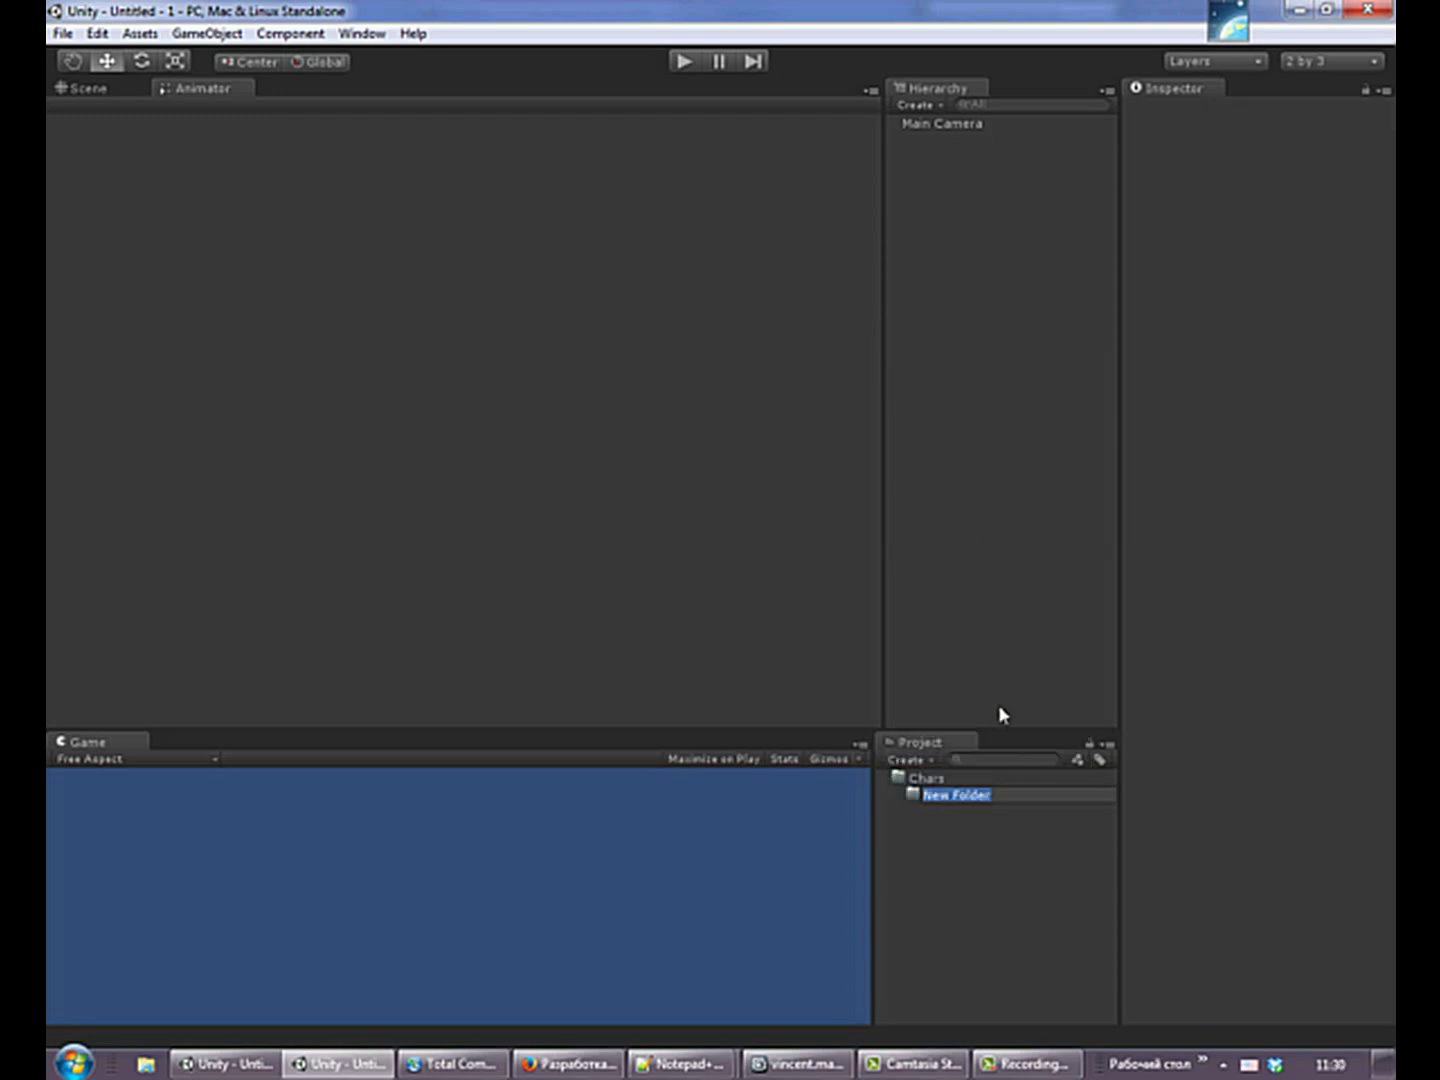
type("Anims")
key("Return")
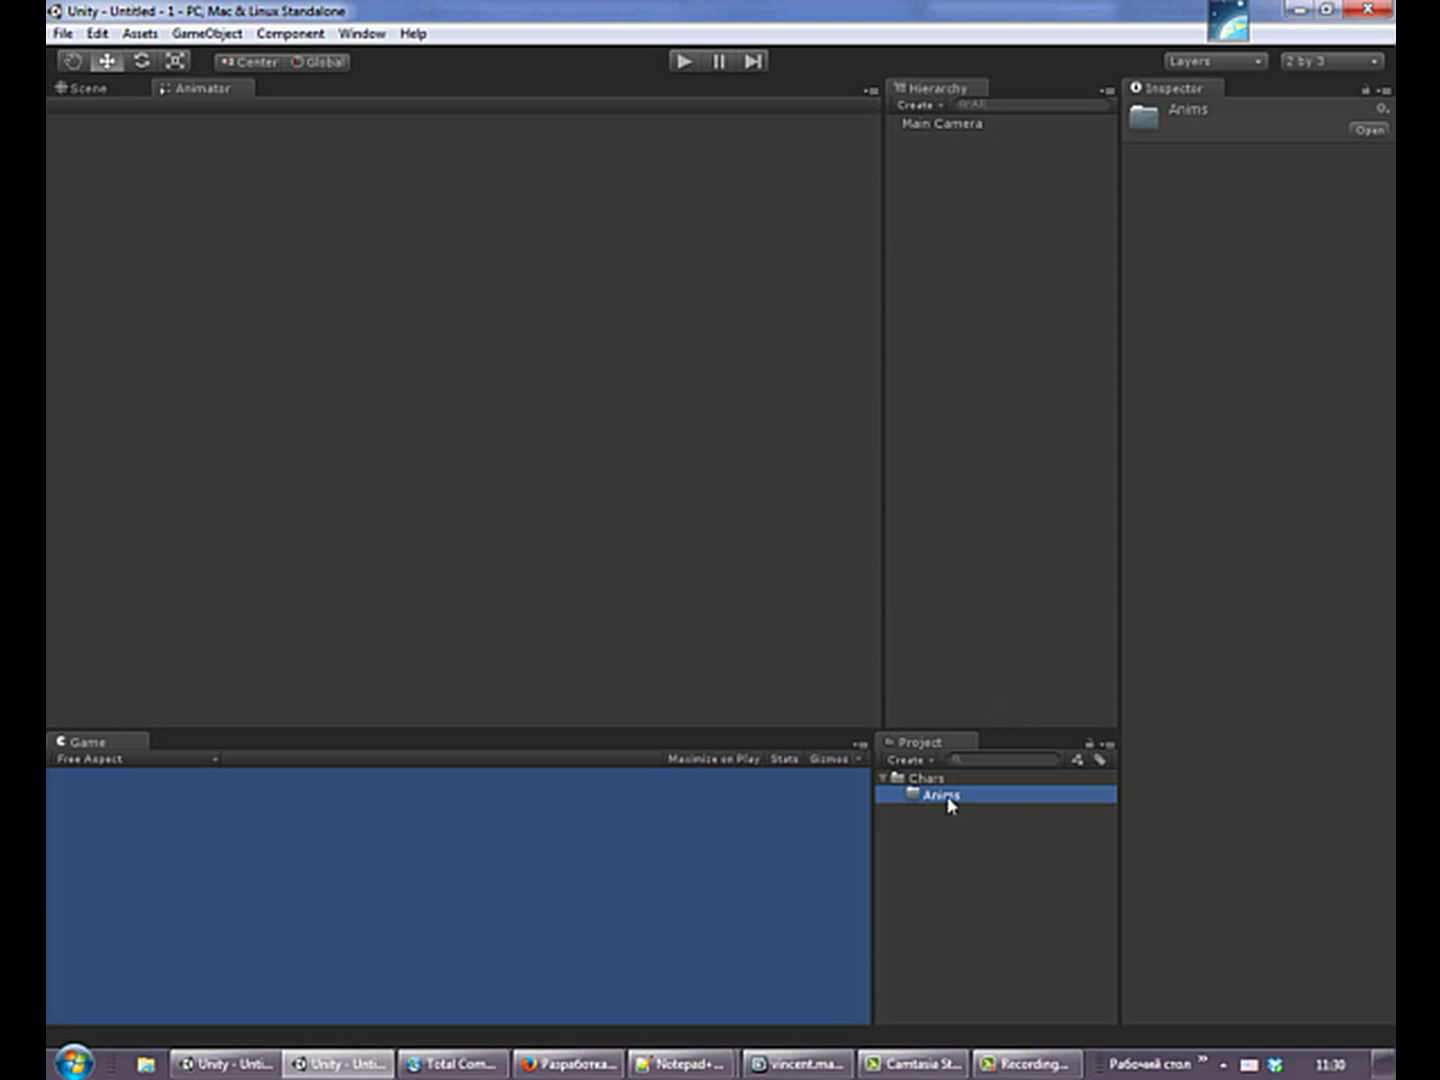
Add a Scripts folder and move it to the top level of Assets
left_click(896, 779)
left_click(908, 760)
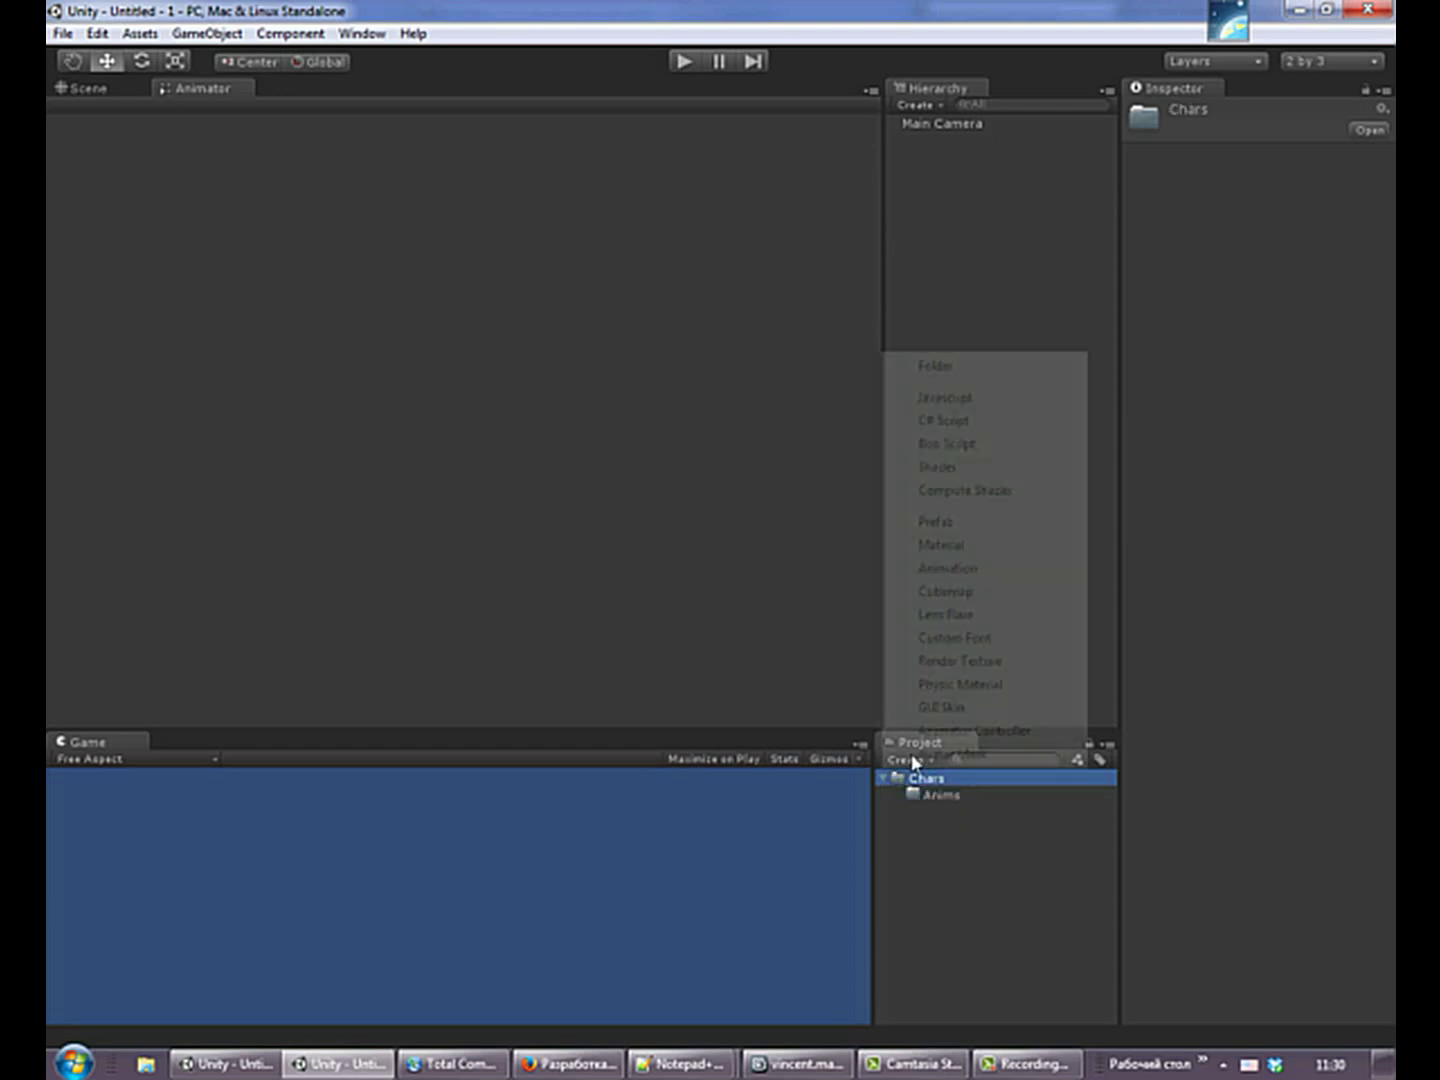
left_click(945, 367)
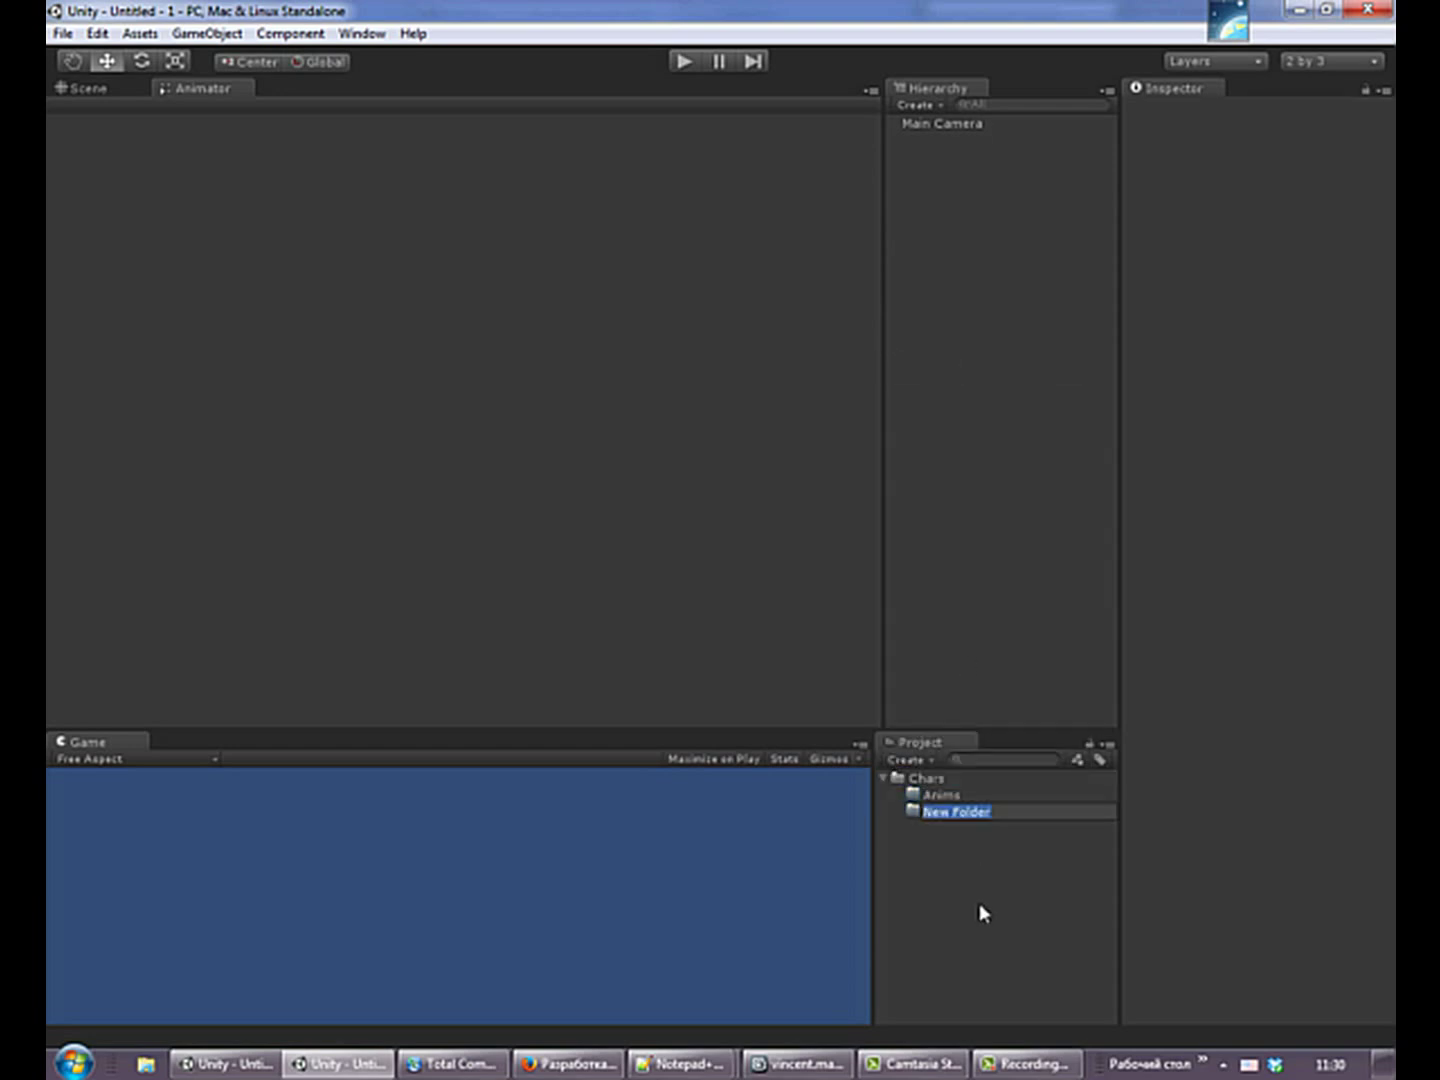
type("Scripts")
key("Return")
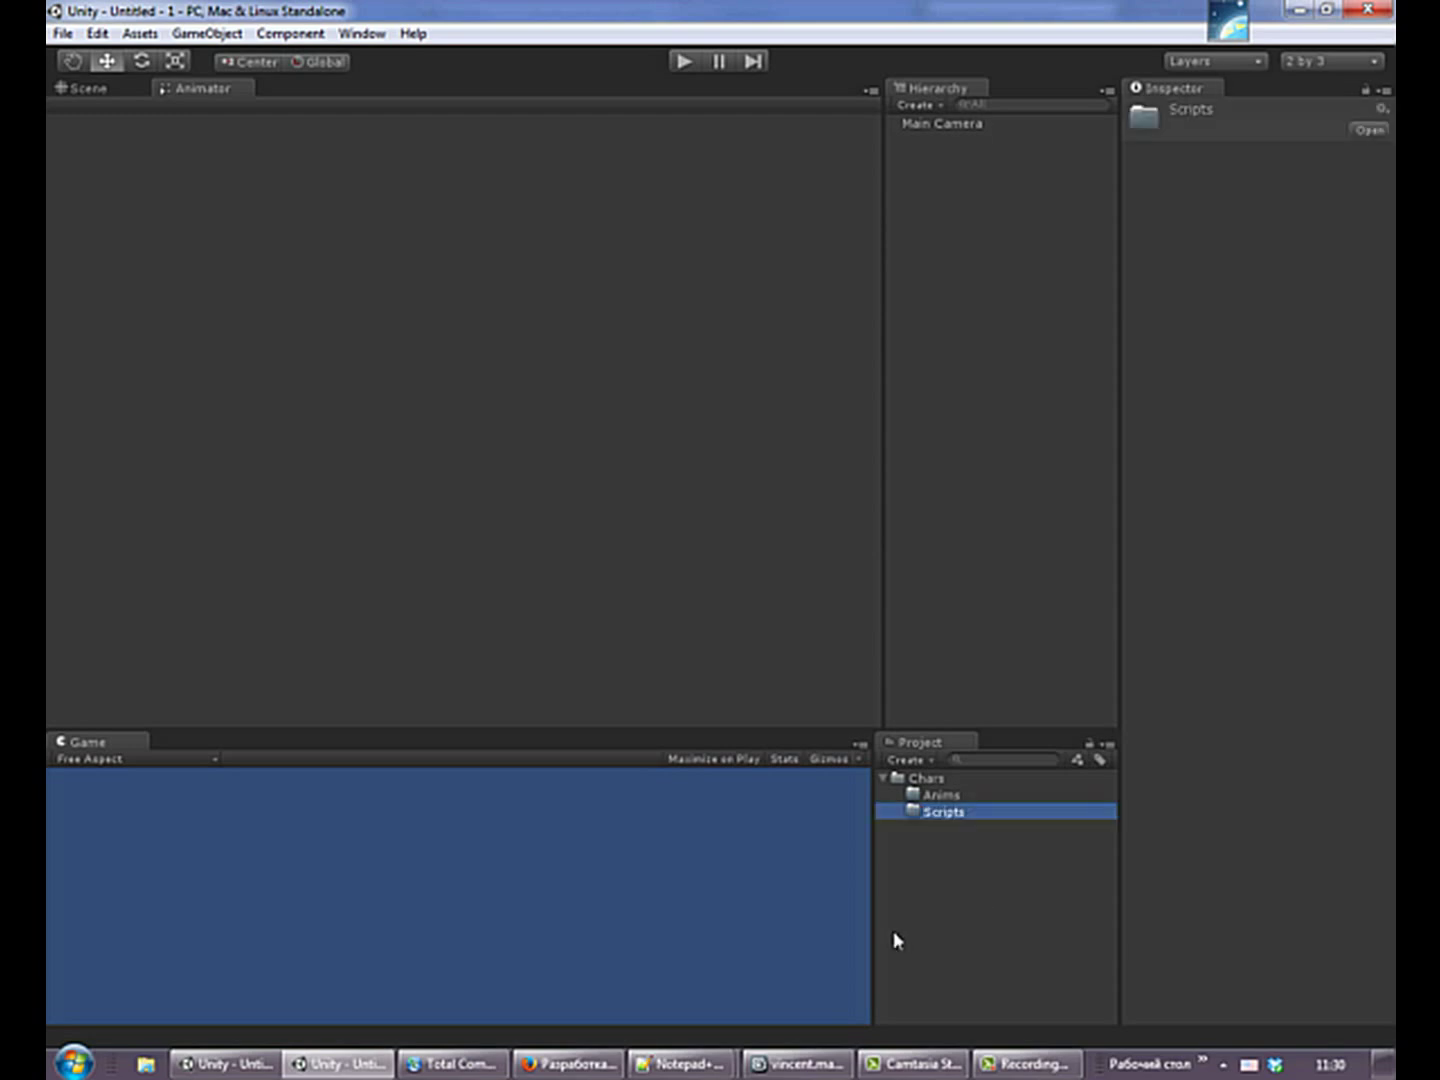
left_click_drag(933, 815, 910, 887)
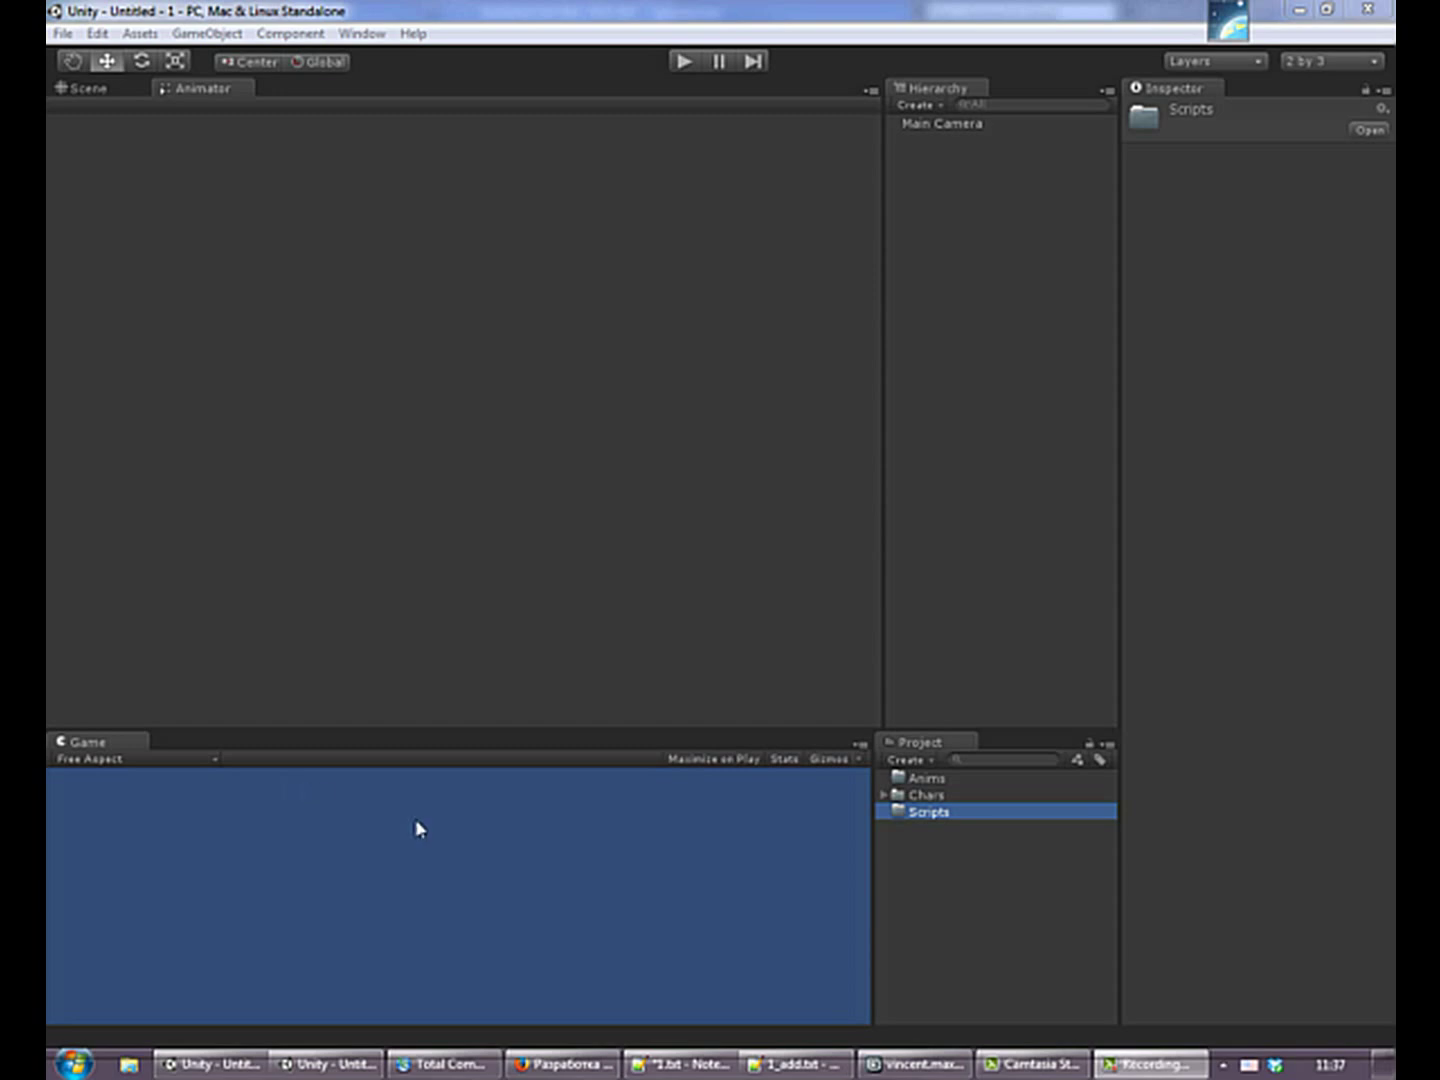
Return to vincent.max and choose Export from the application menu
left_click(915, 1066)
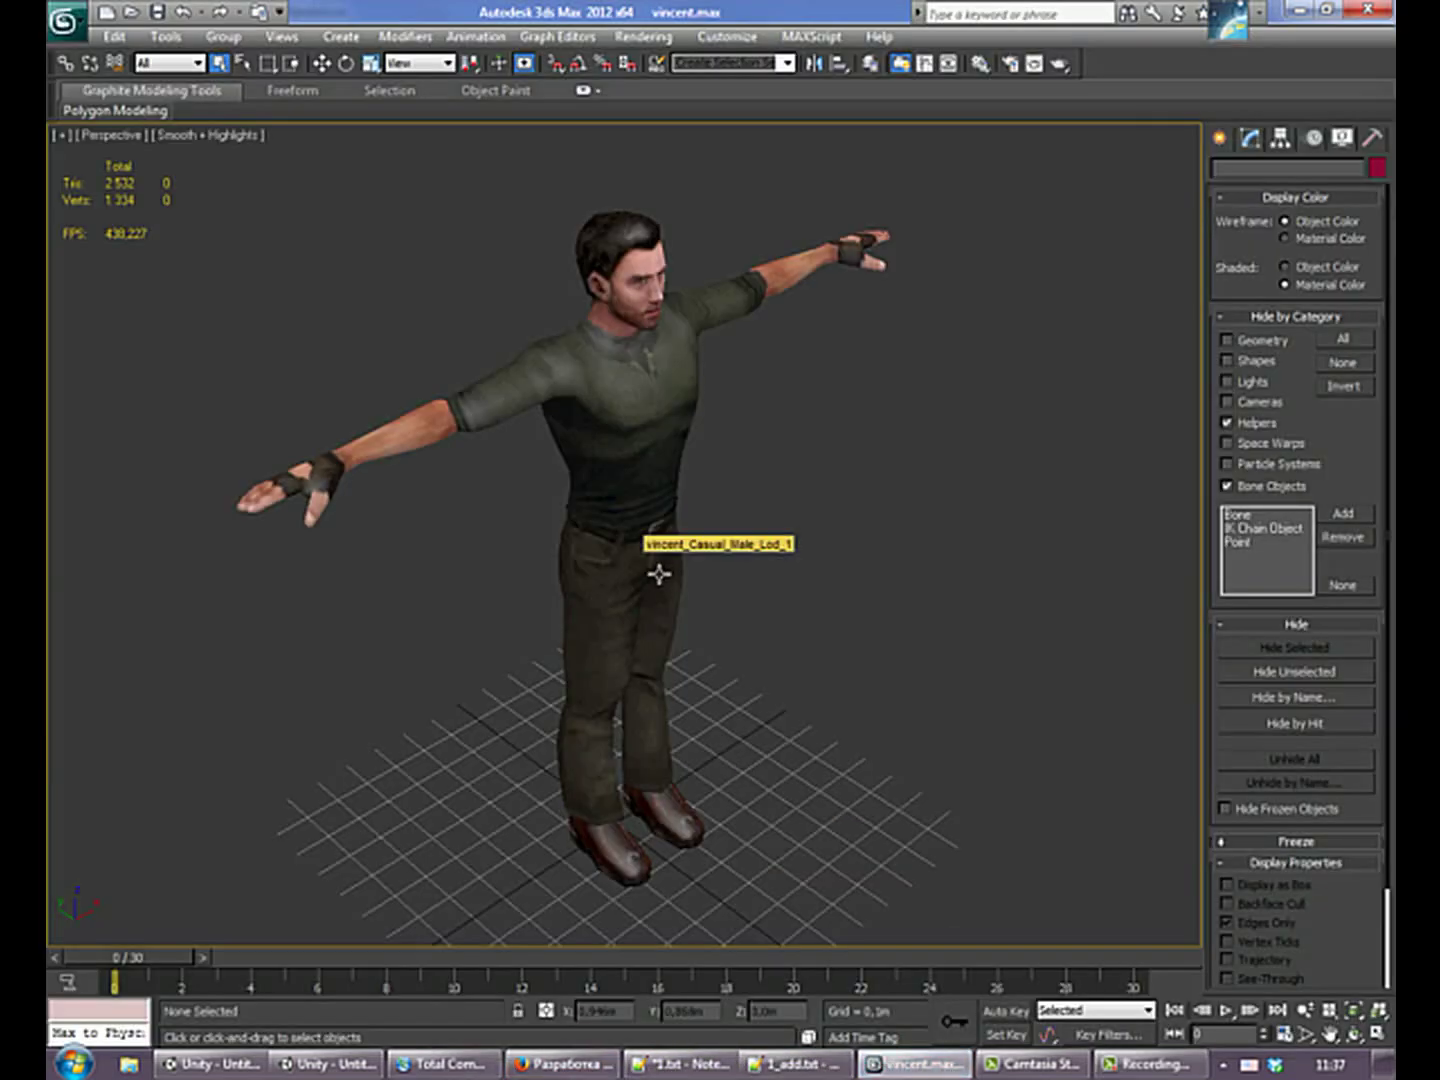
left_click(65, 20)
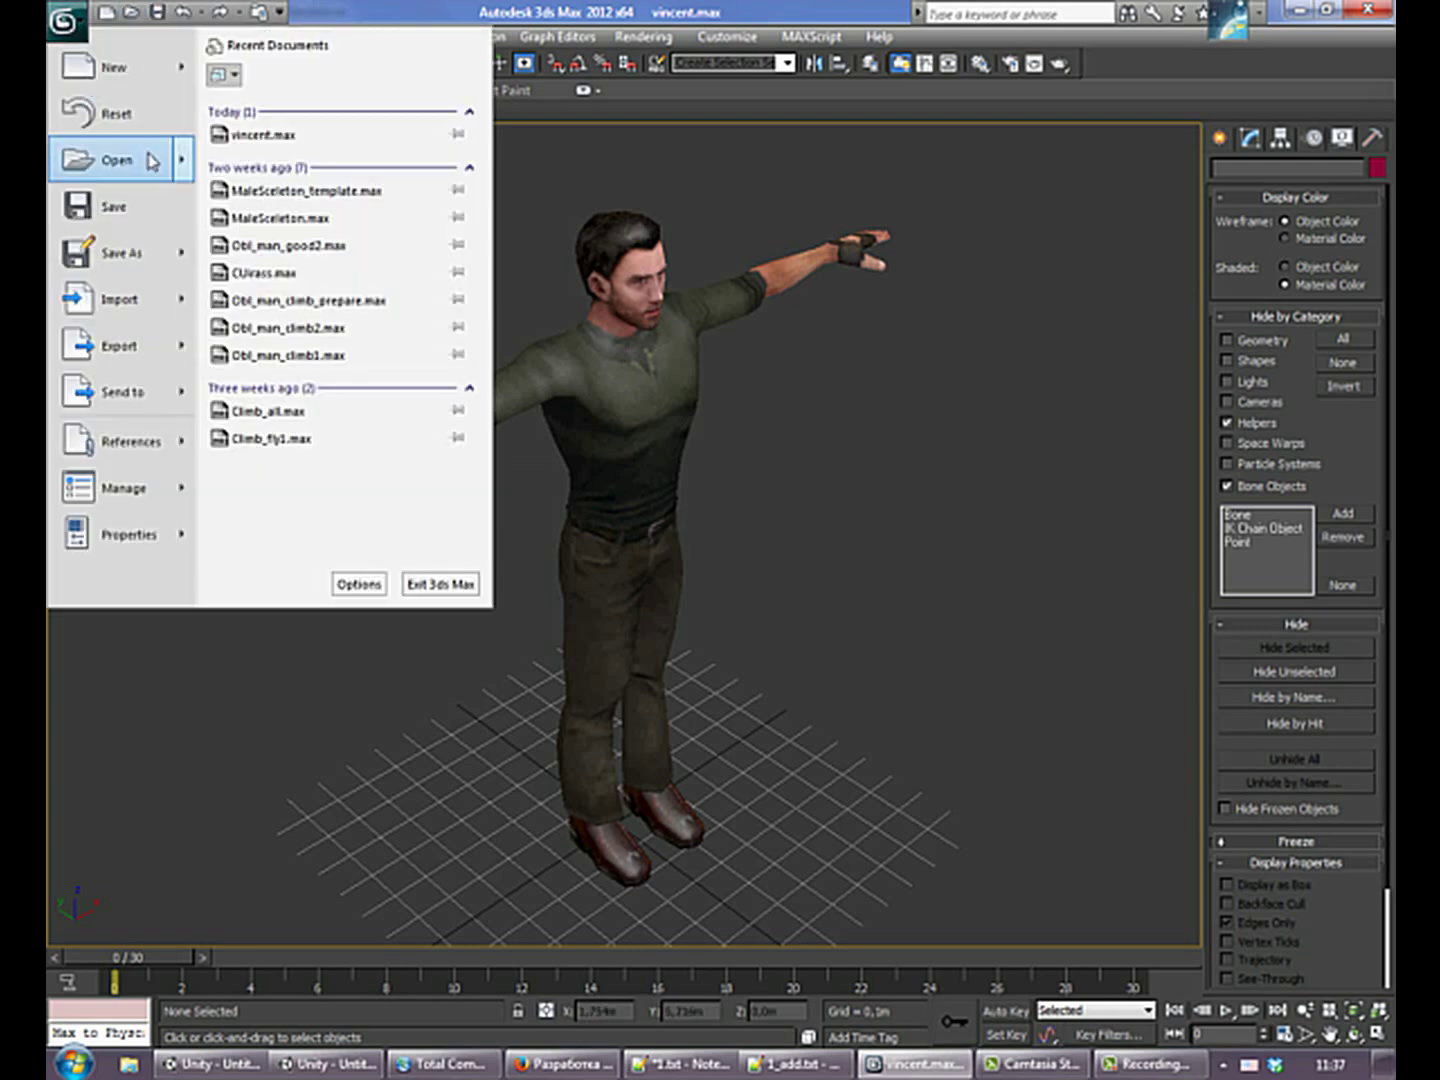
left_click(112, 345)
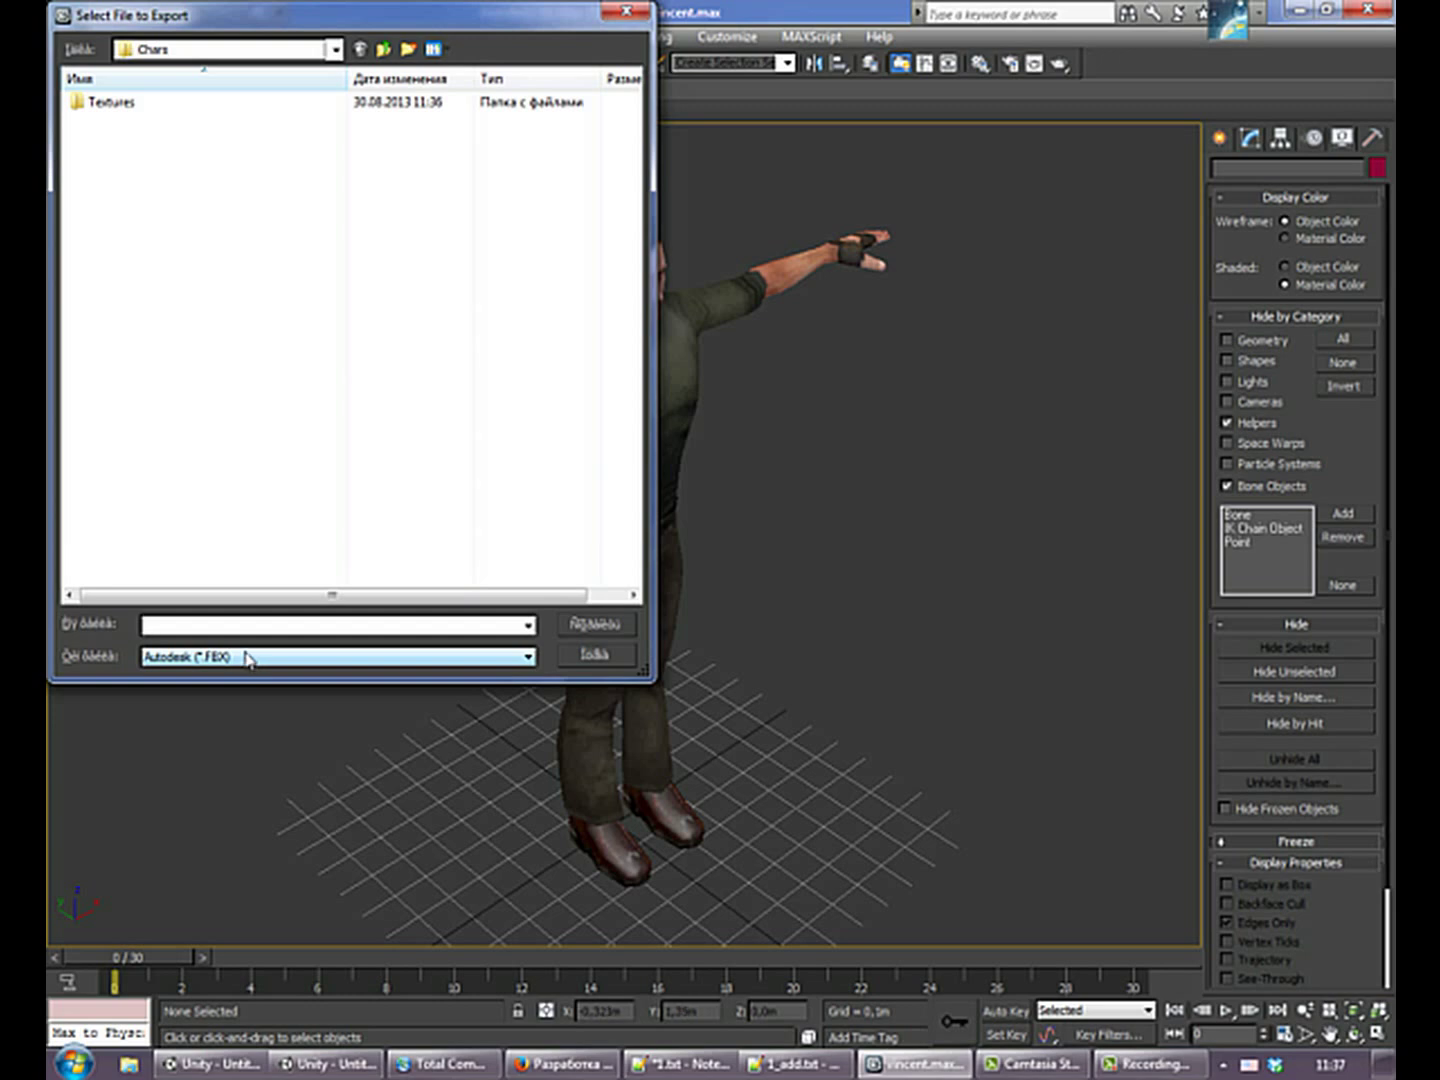
Save the FBX export as Vincent, then bring up the 1_add.txt notes in Notepad++
left_click(208, 626)
type("Vincent")
left_click(600, 624)
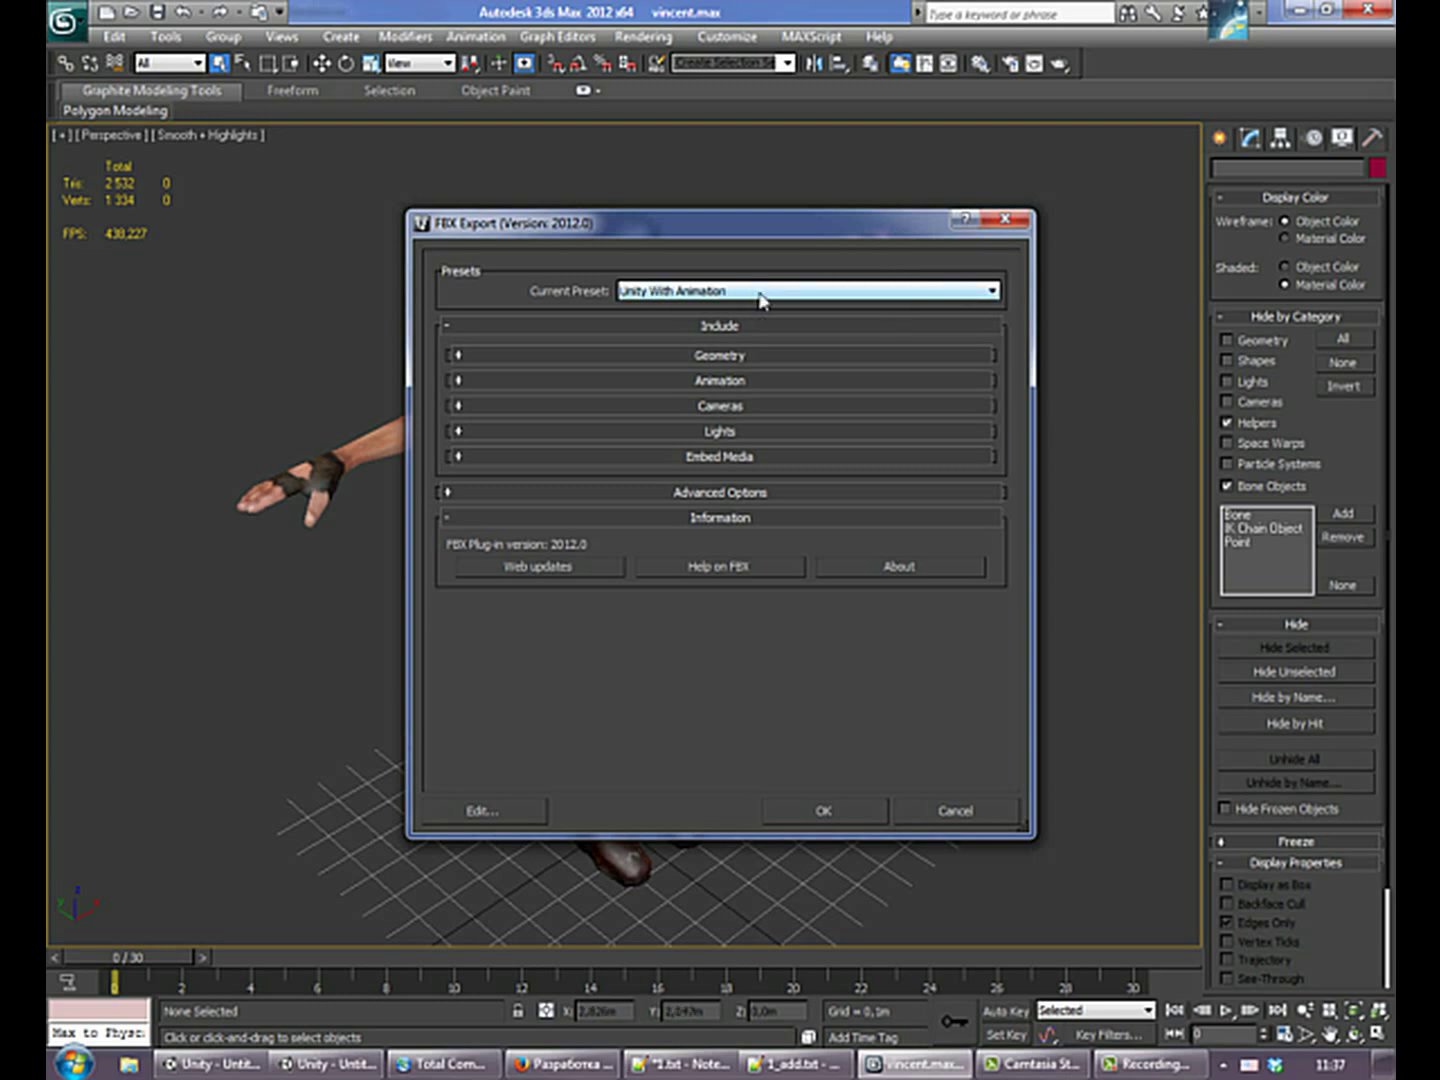
left_click(800, 1063)
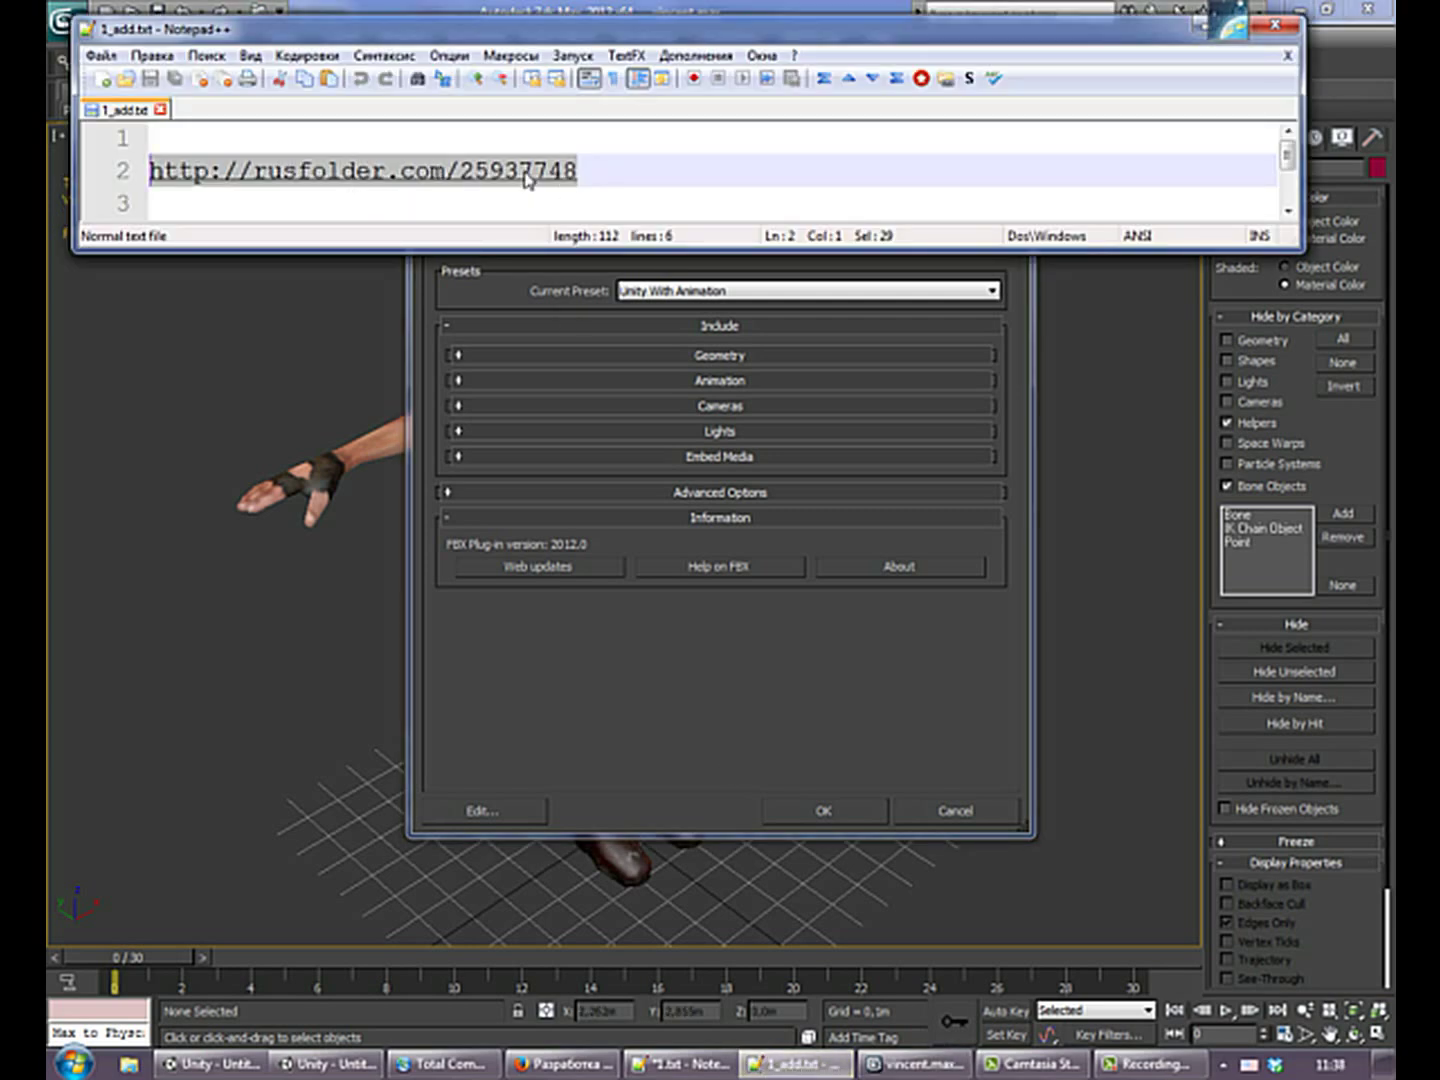
scroll(515, 178, "down", 1)
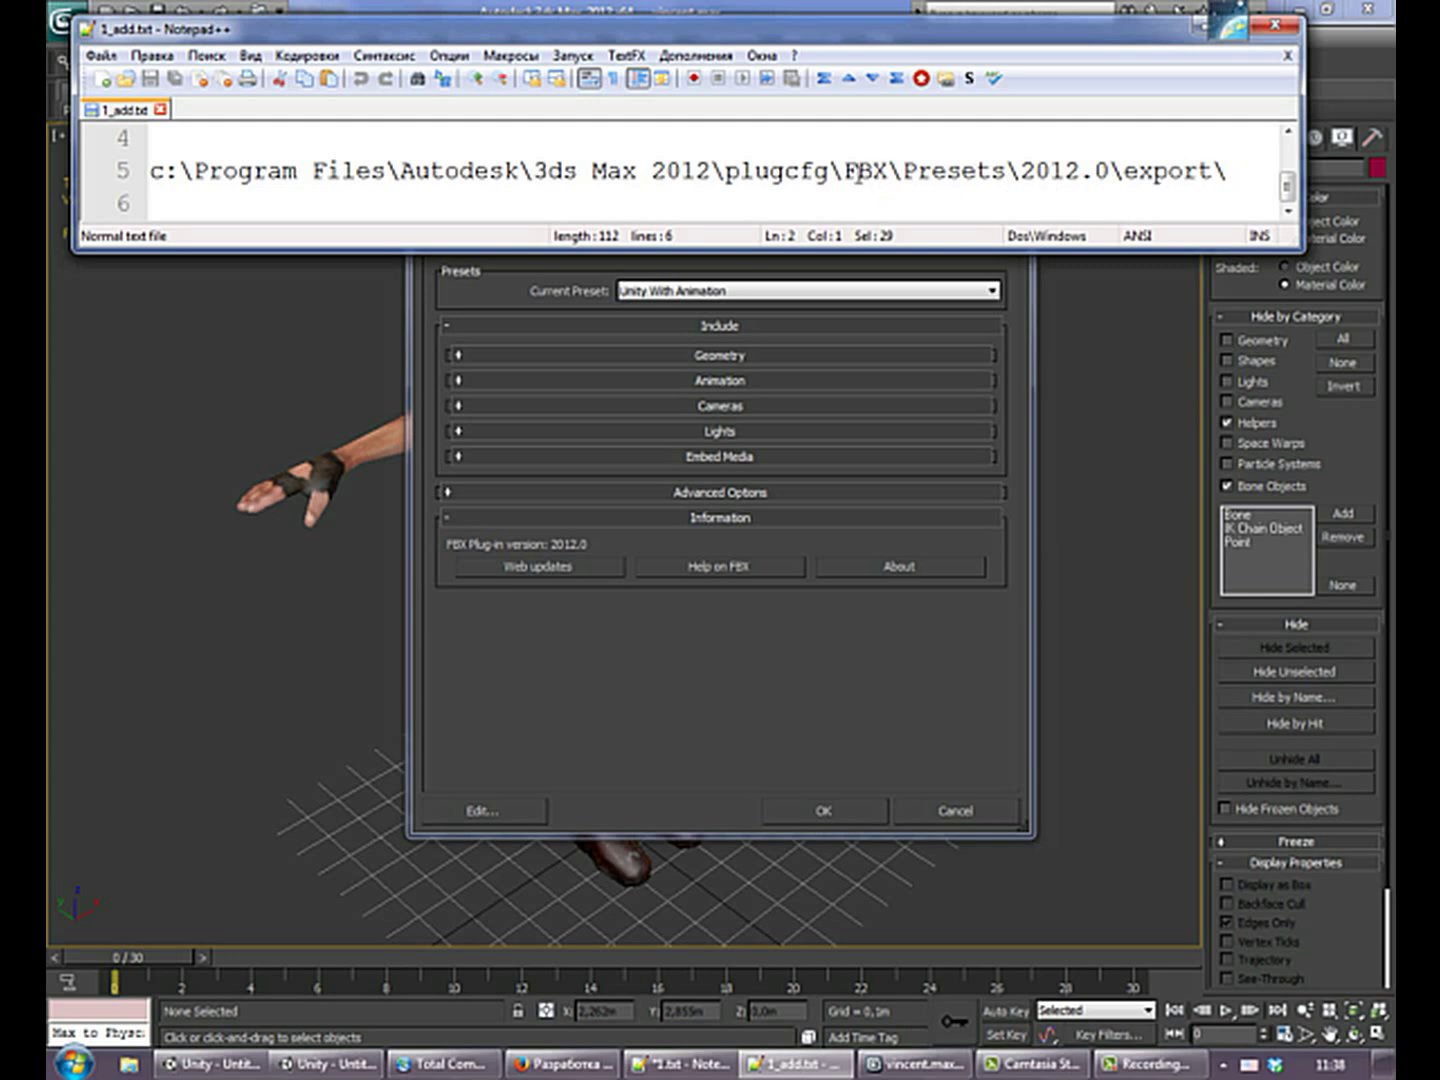
left_click_drag(845, 175, 908, 180)
key("shift+Left")
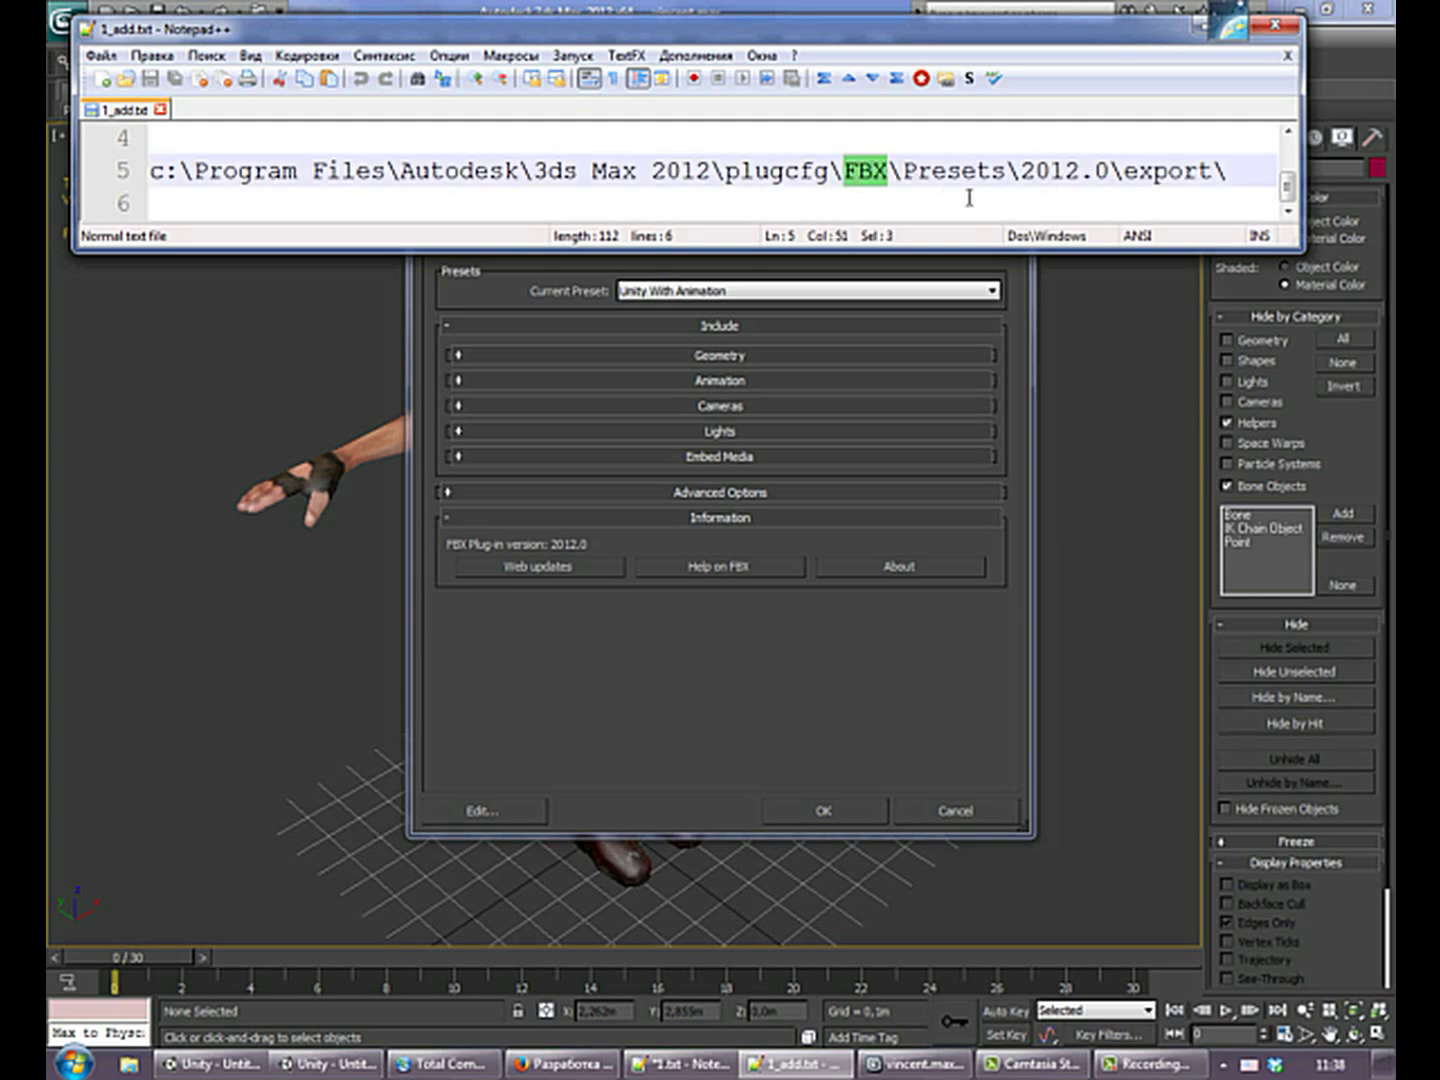
left_click_drag(1021, 172, 1084, 175)
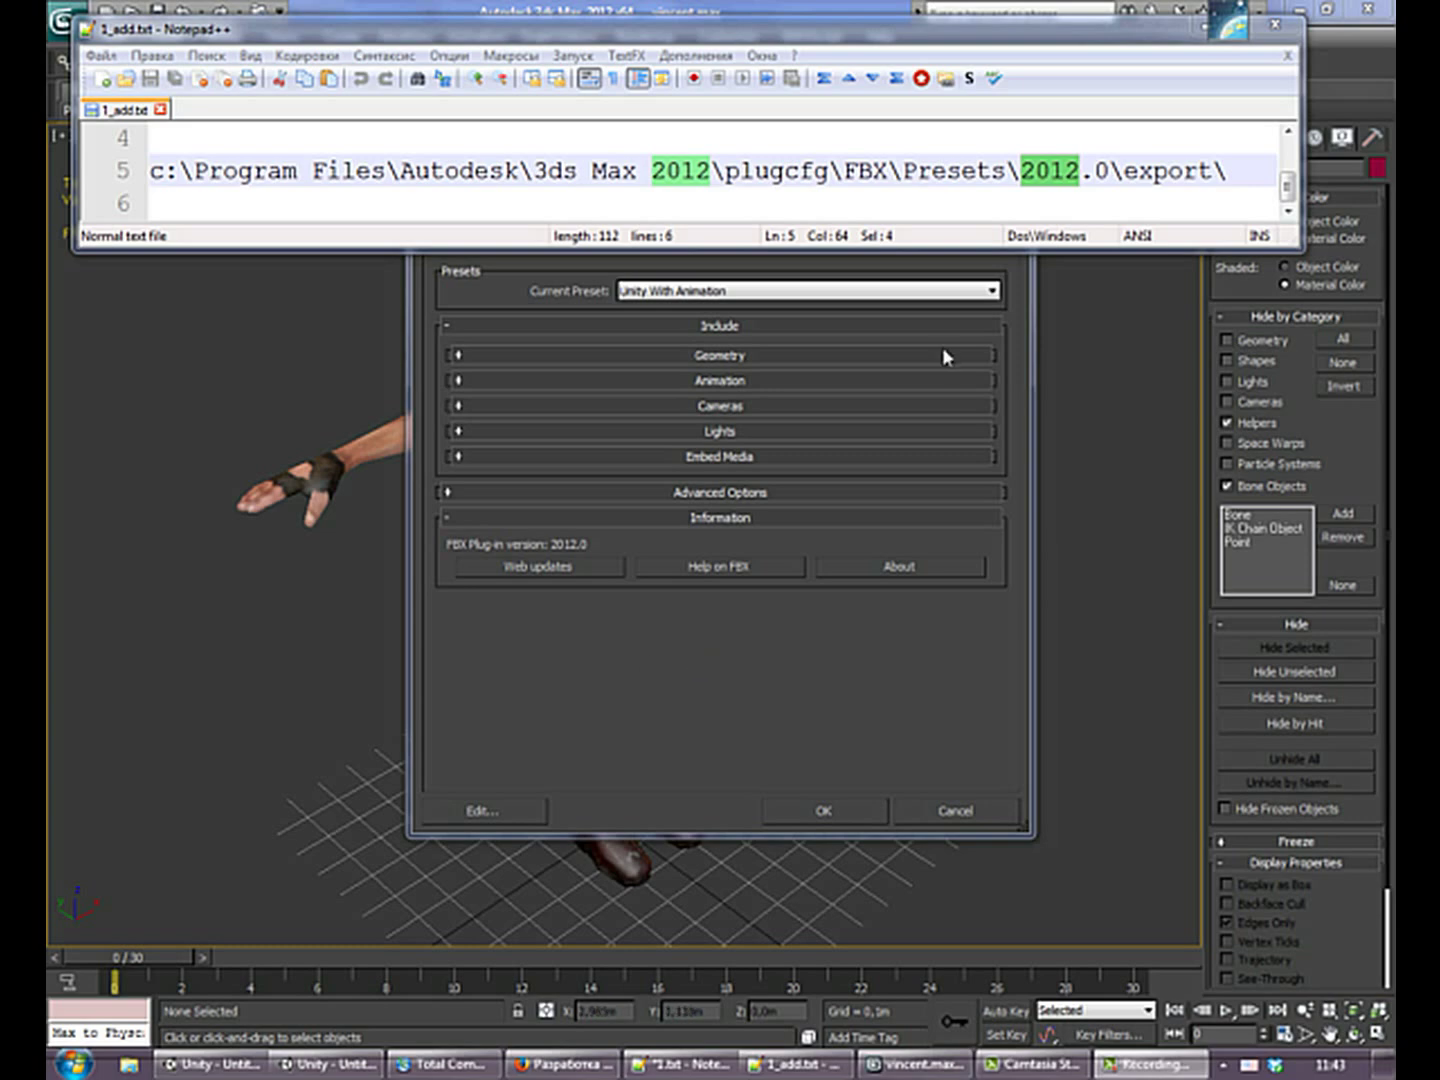
left_click(978, 297)
left_click(978, 297)
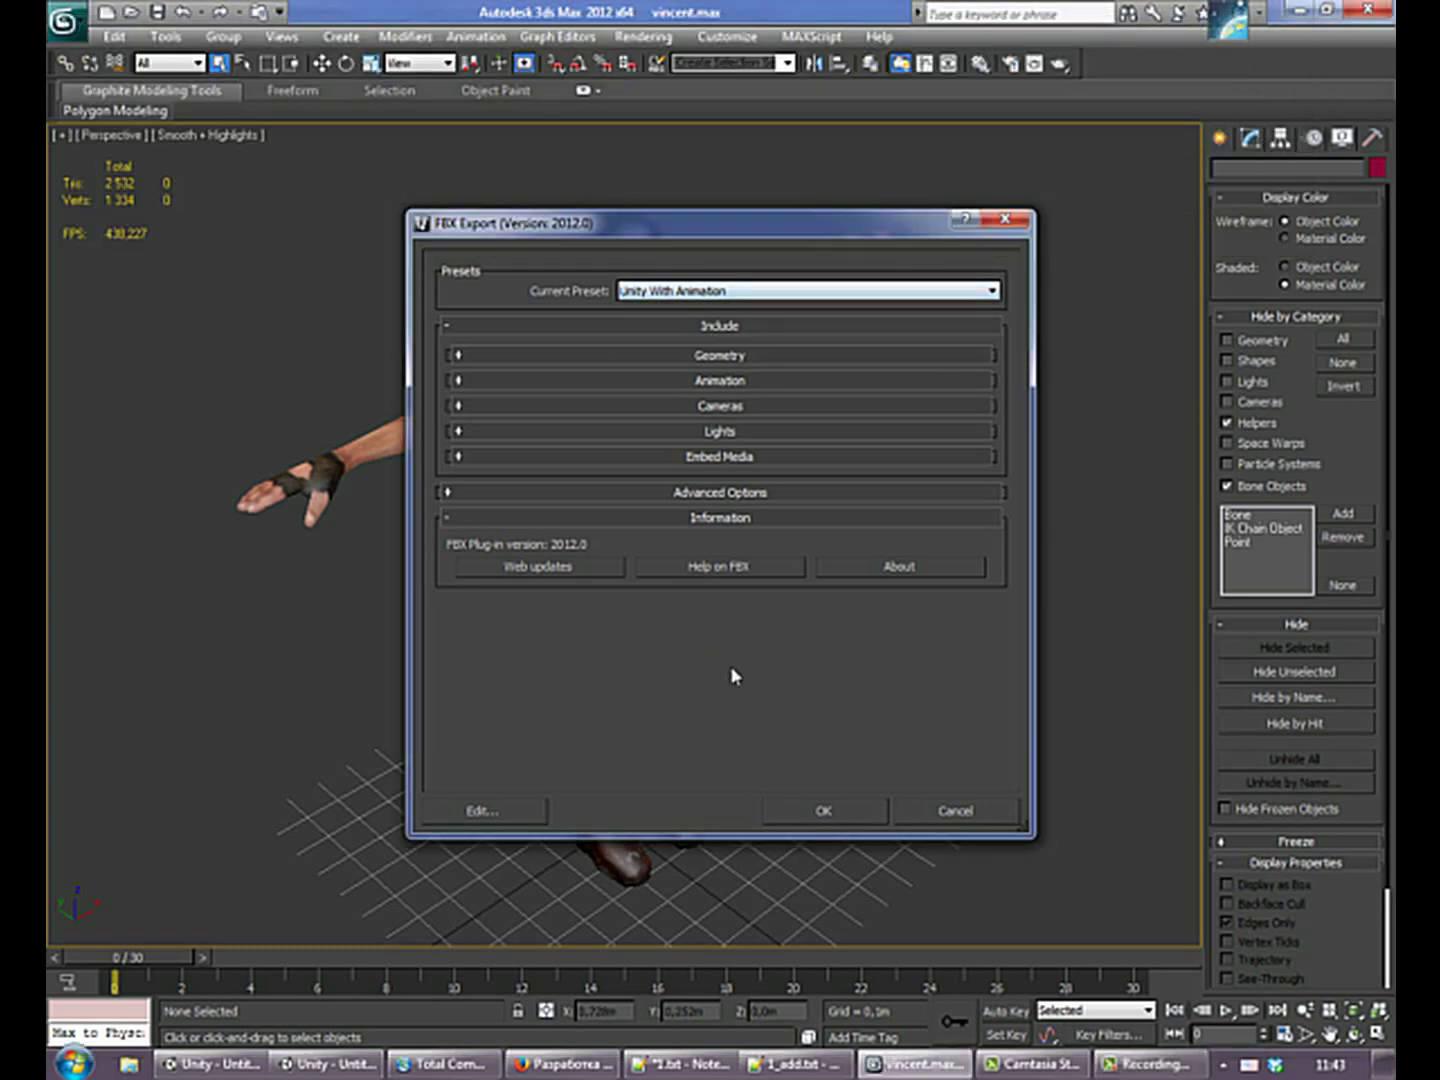
Confirm the FBX export with the Unity With Animation preset
left_click(855, 810)
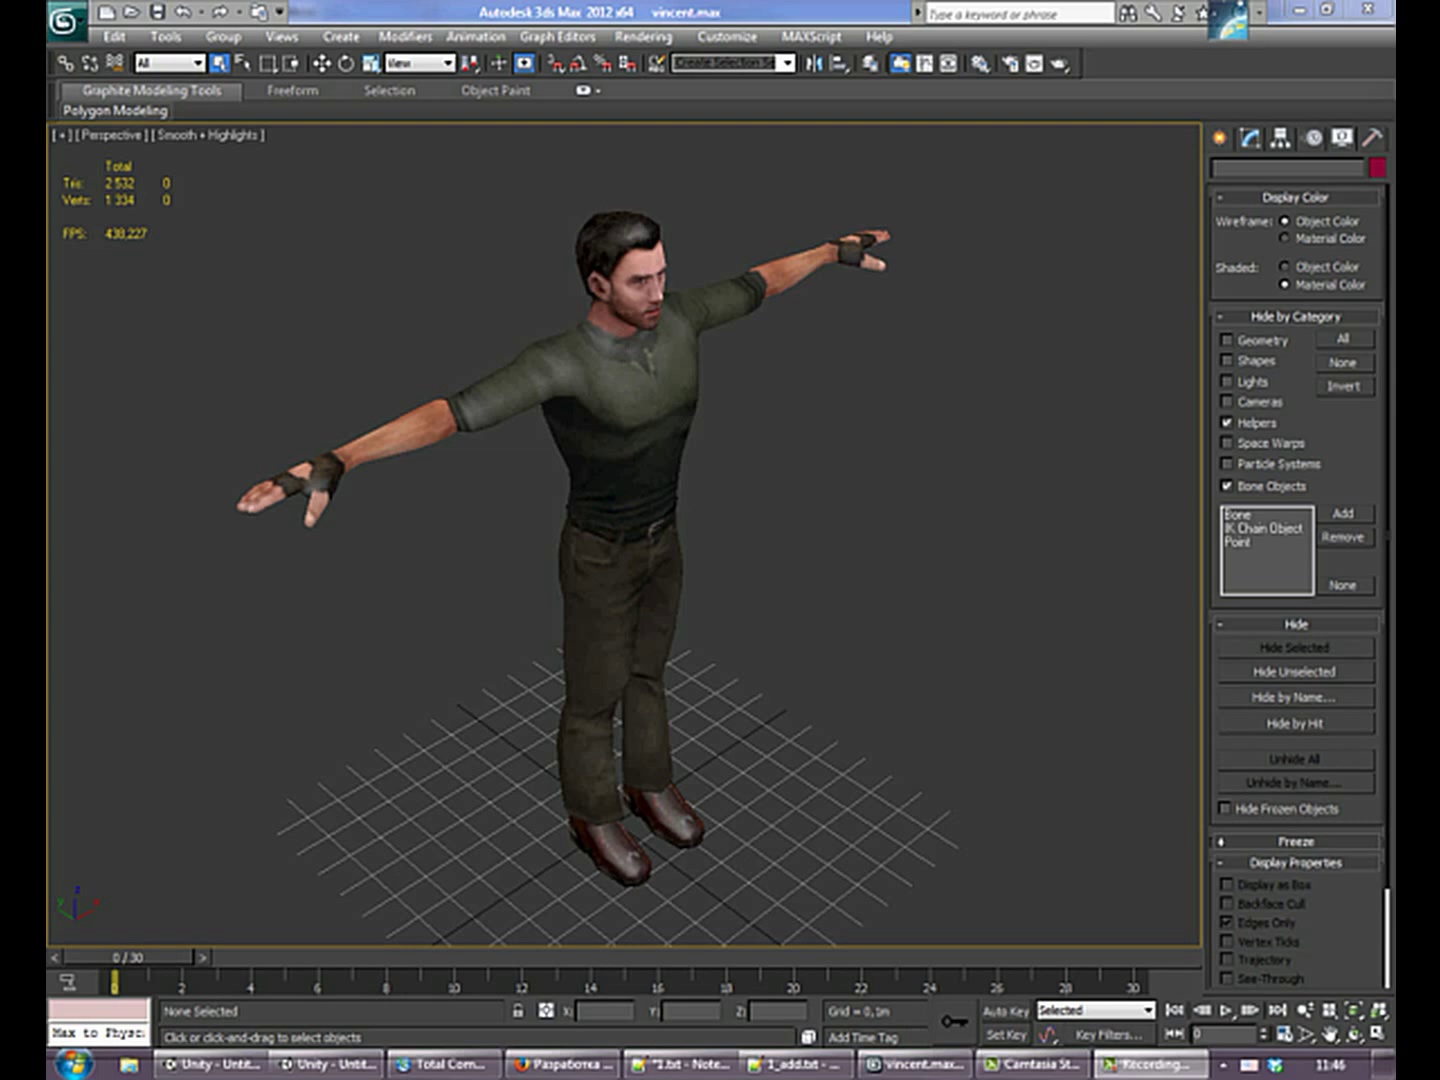
Select Vincent_Hero_Low and NewVincent_NM_2k in Total Commander and copy them into Chars\Textures with F5
left_click(448, 1065)
left_click(175, 220)
left_click(175, 237, "shift")
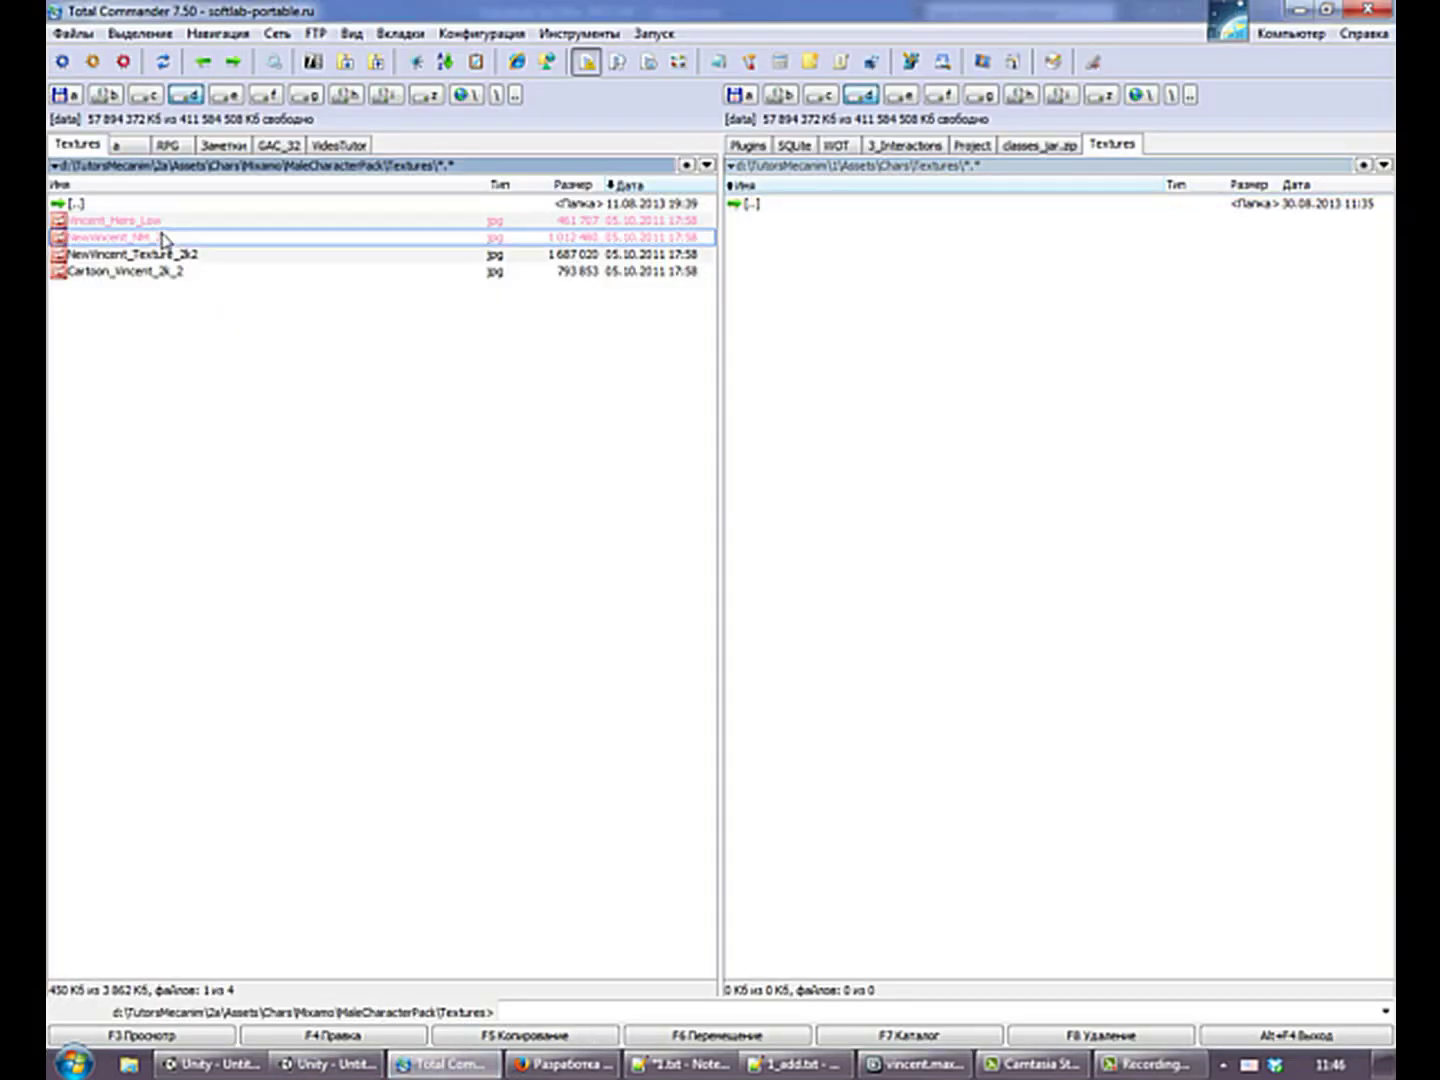
left_click(568, 1036)
left_click(563, 562)
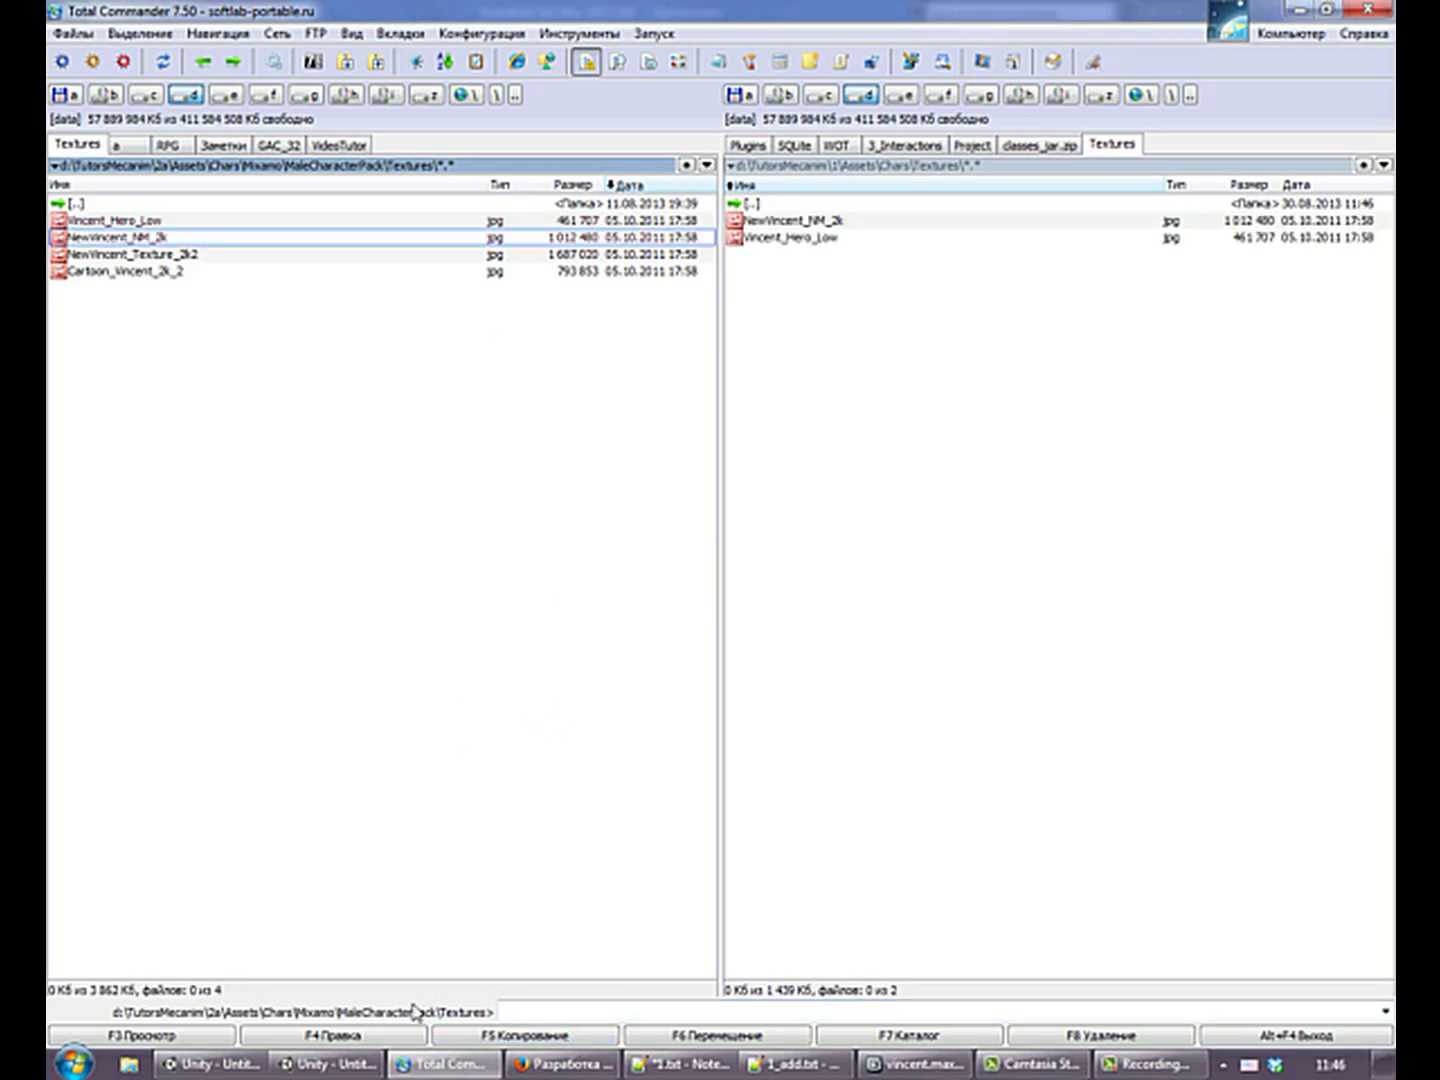
left_click(358, 1060)
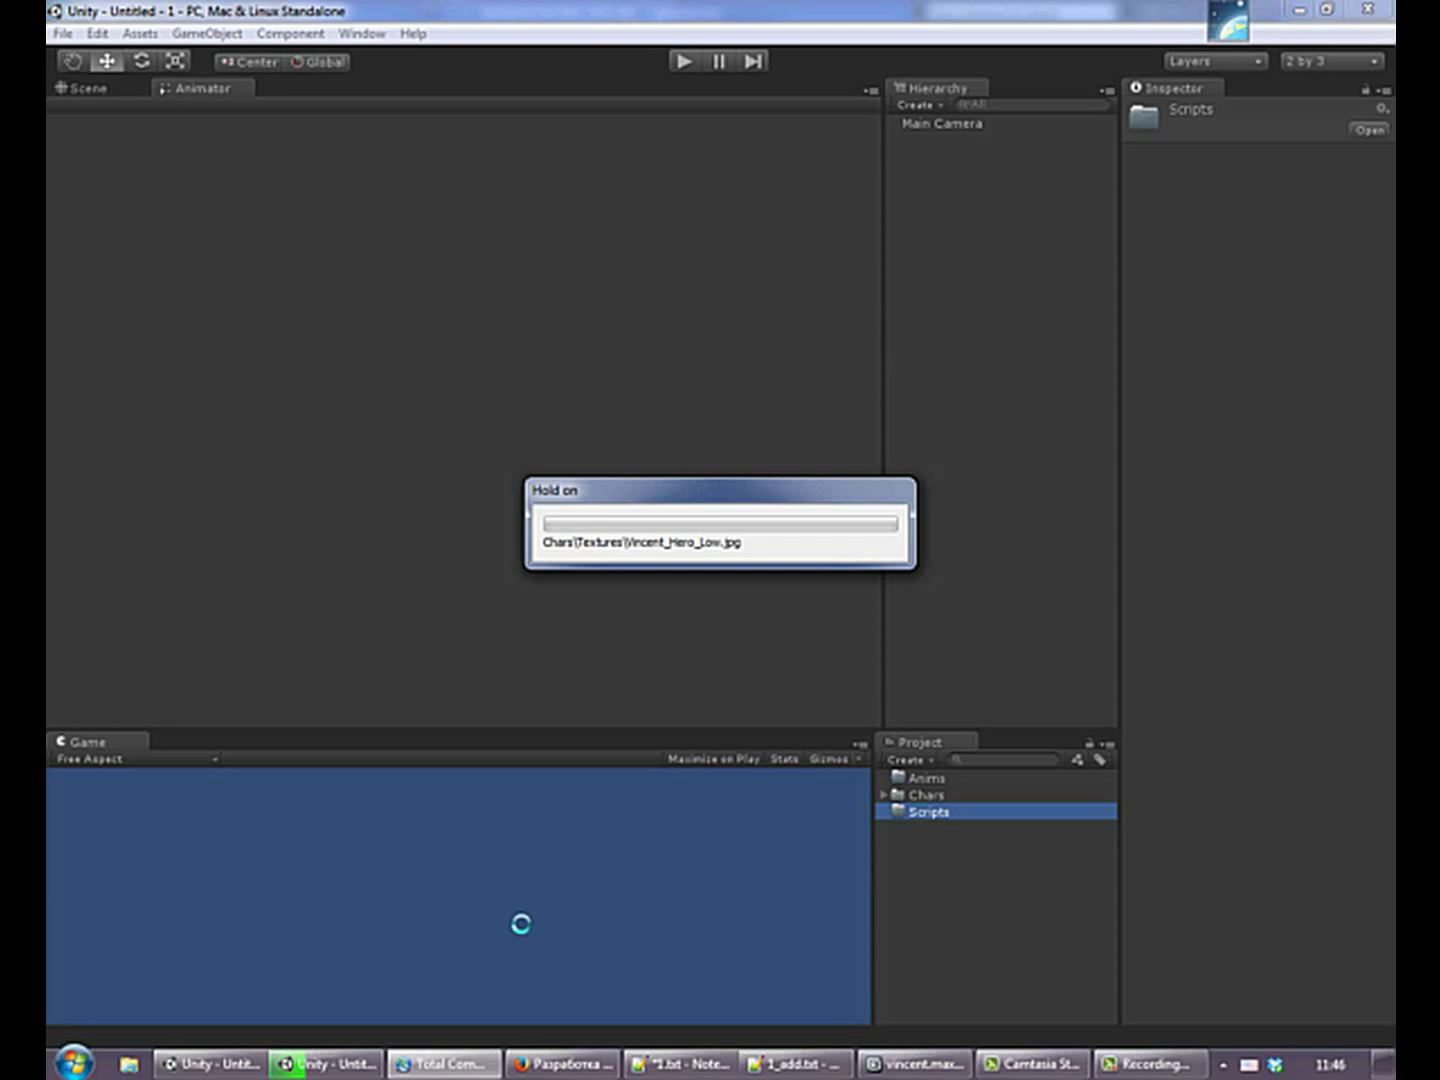
Drag the Vincent model from the Chars folder into the Hierarchy to add it to the scene
left_click(883, 796)
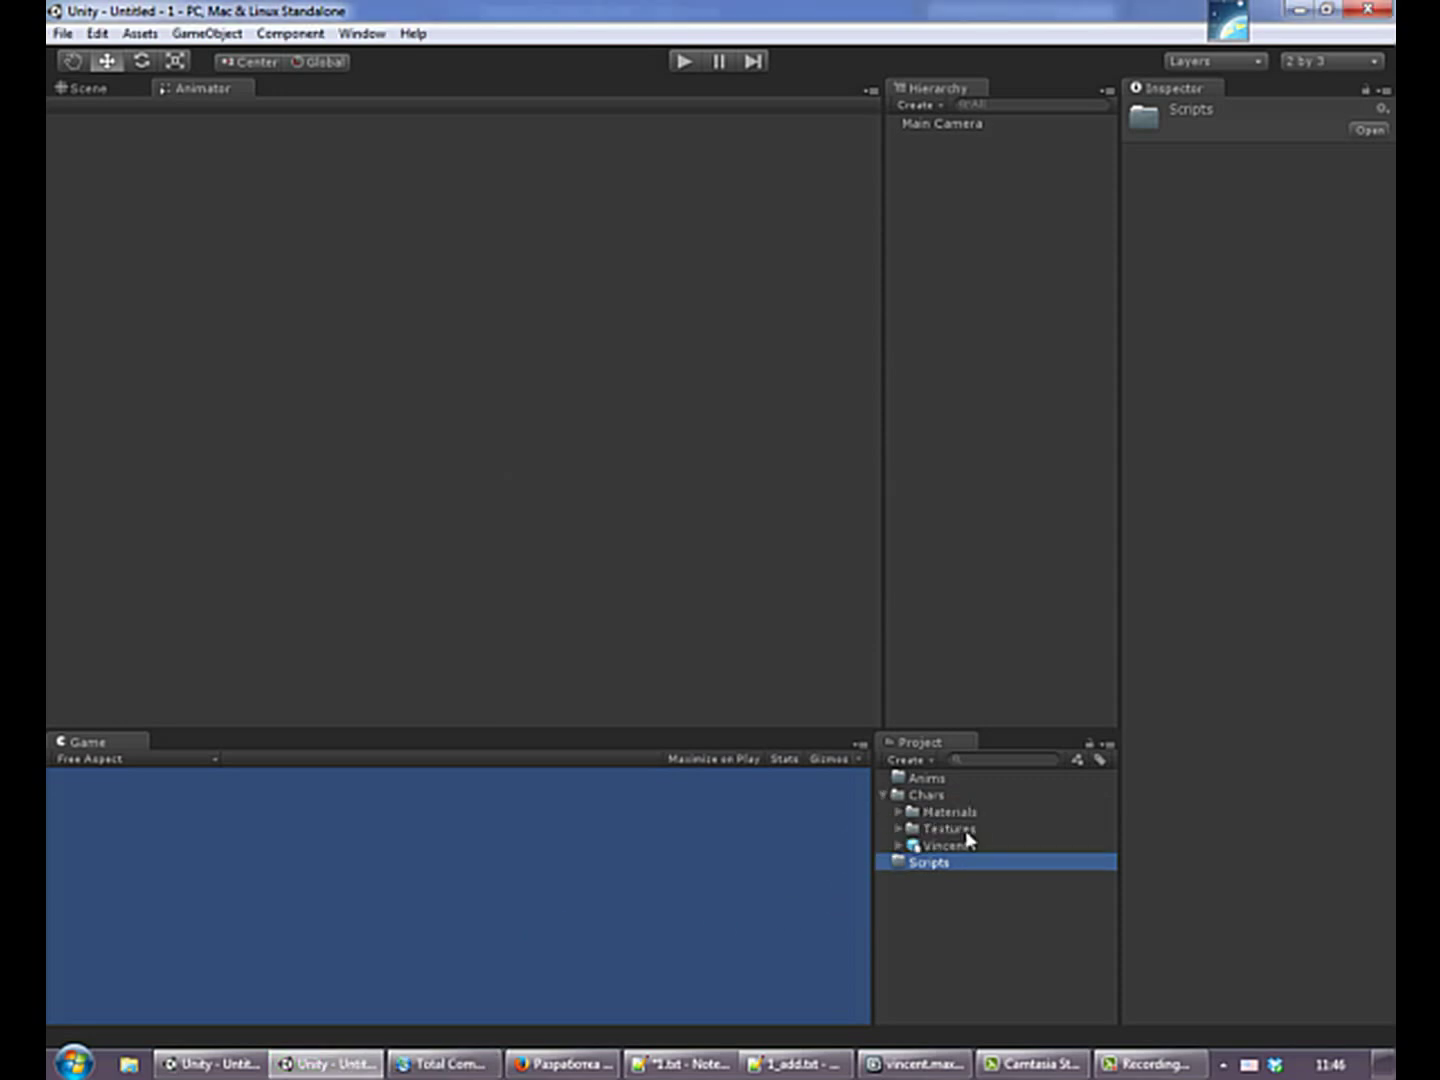
left_click(944, 847)
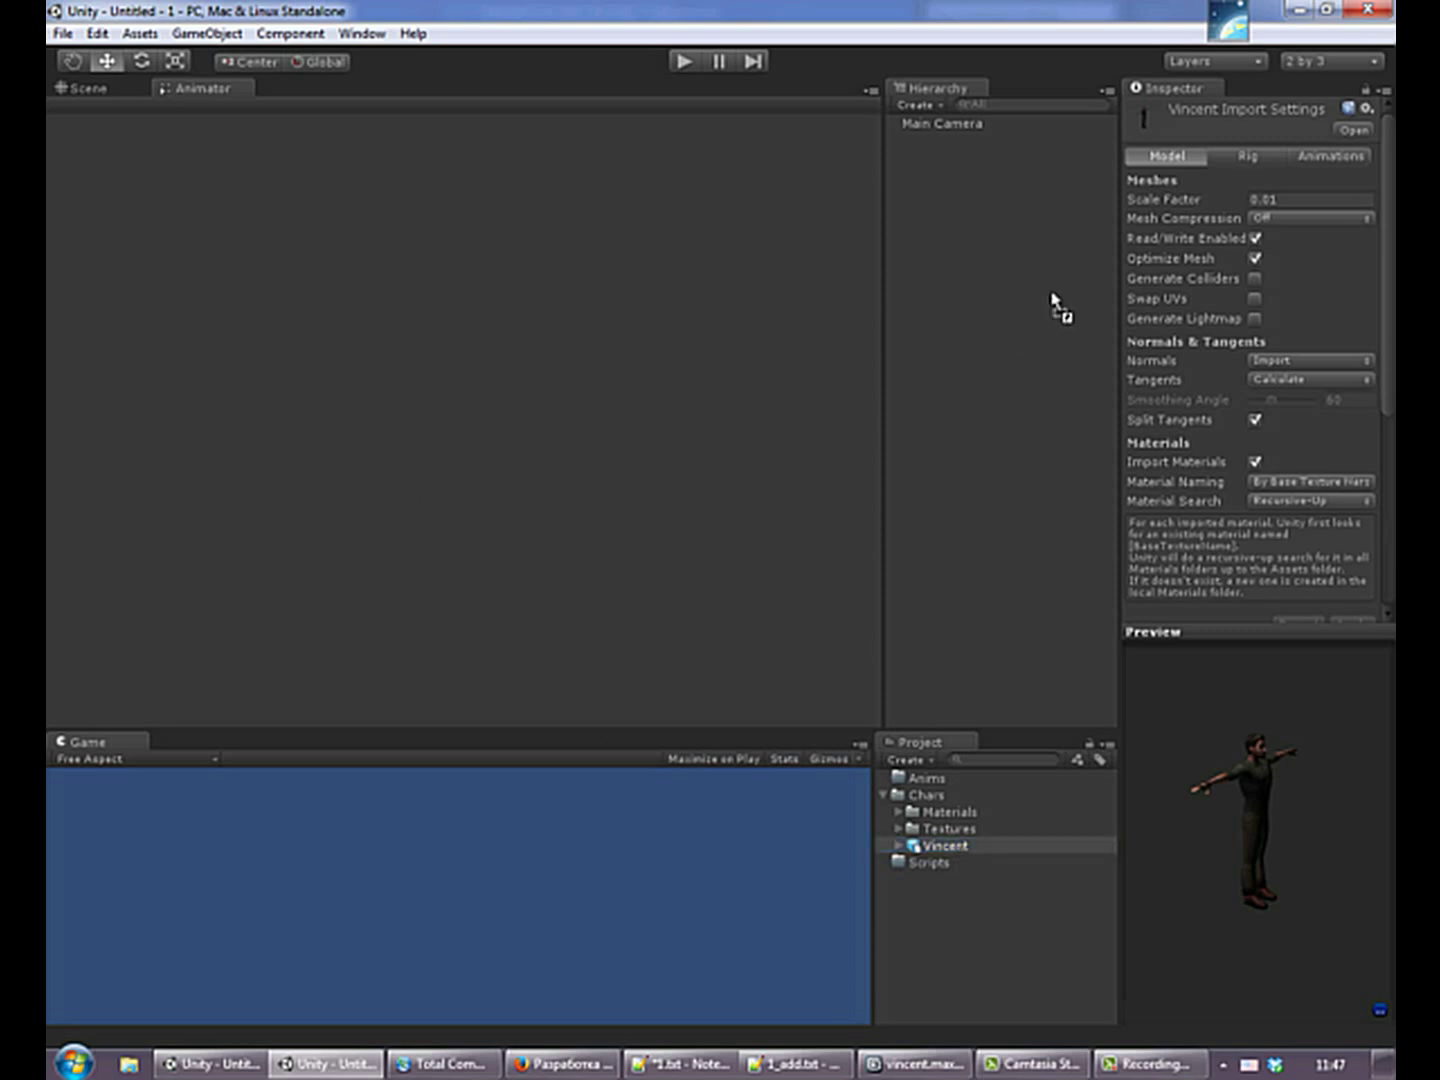
left_click_drag(960, 848, 1051, 300)
left_click(70, 90)
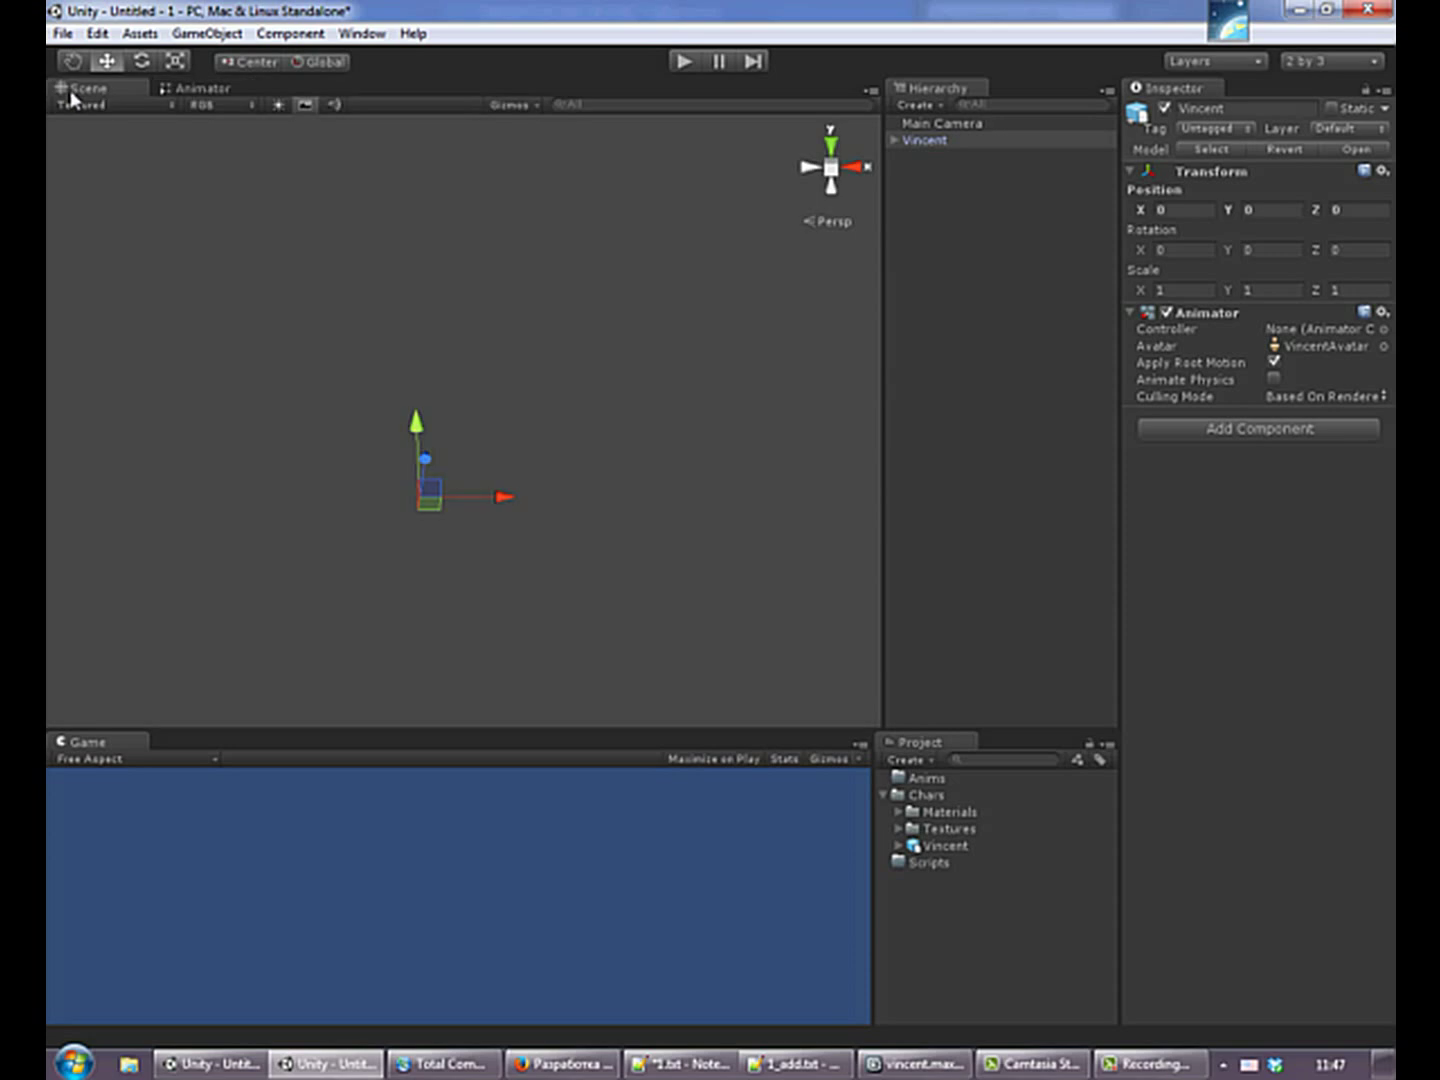
Add a default Cube via GameObject > Create Other, then select Vincent's 0.01 Scale Factor for editing
left_click(210, 33)
mouse_move(316, 90)
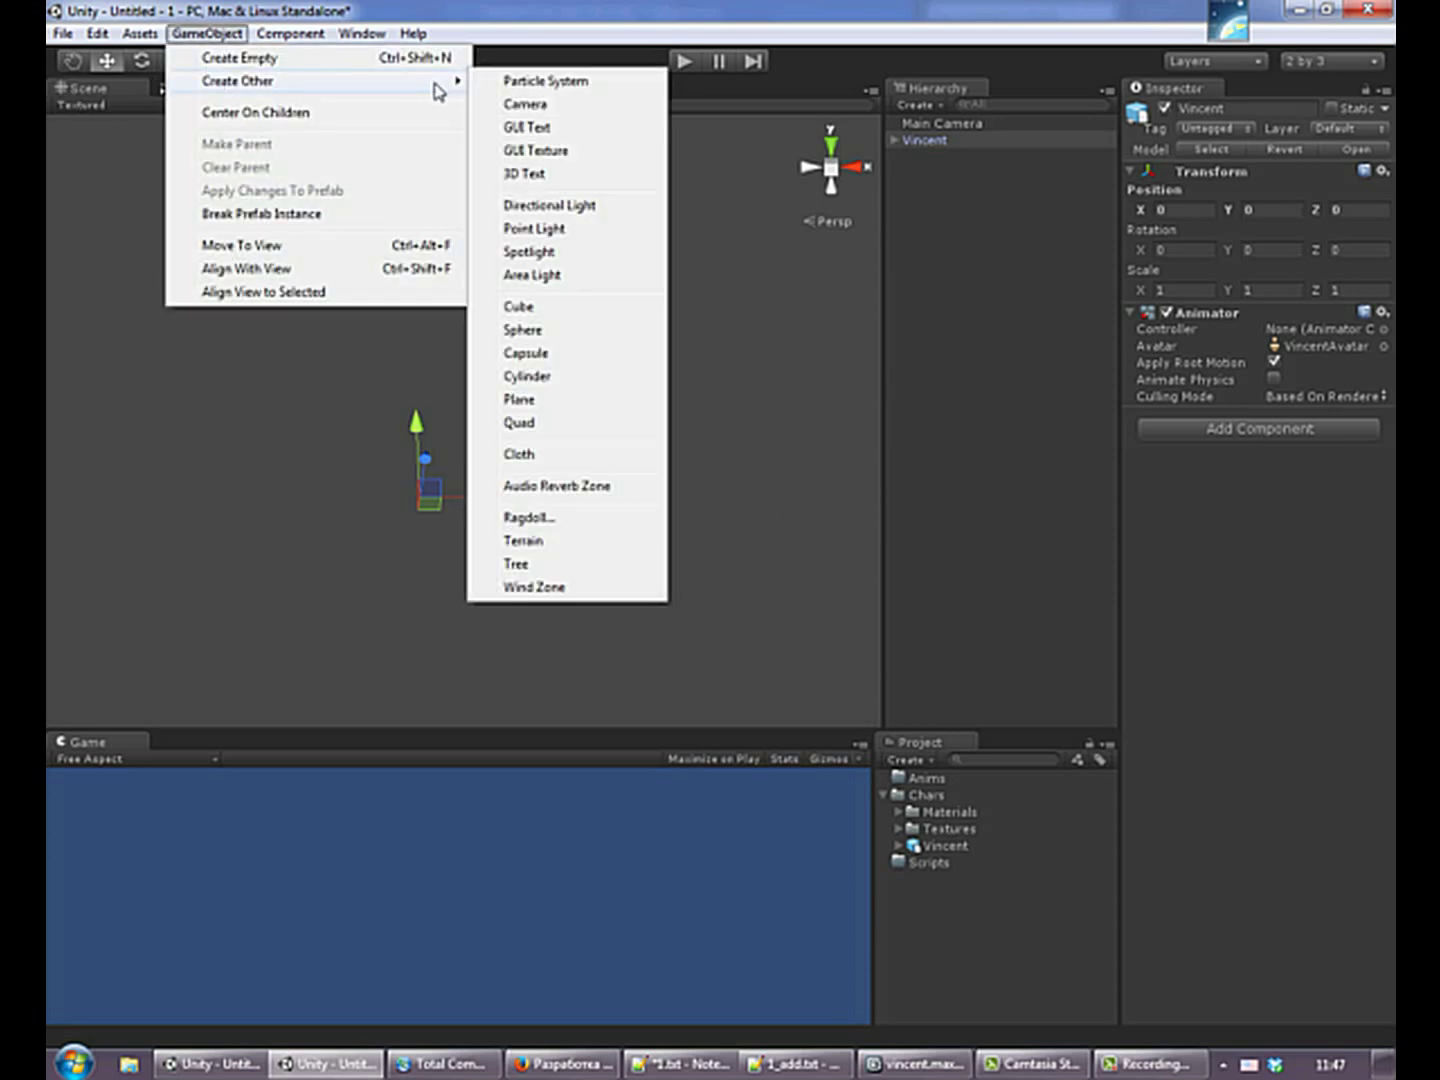
left_click(558, 311)
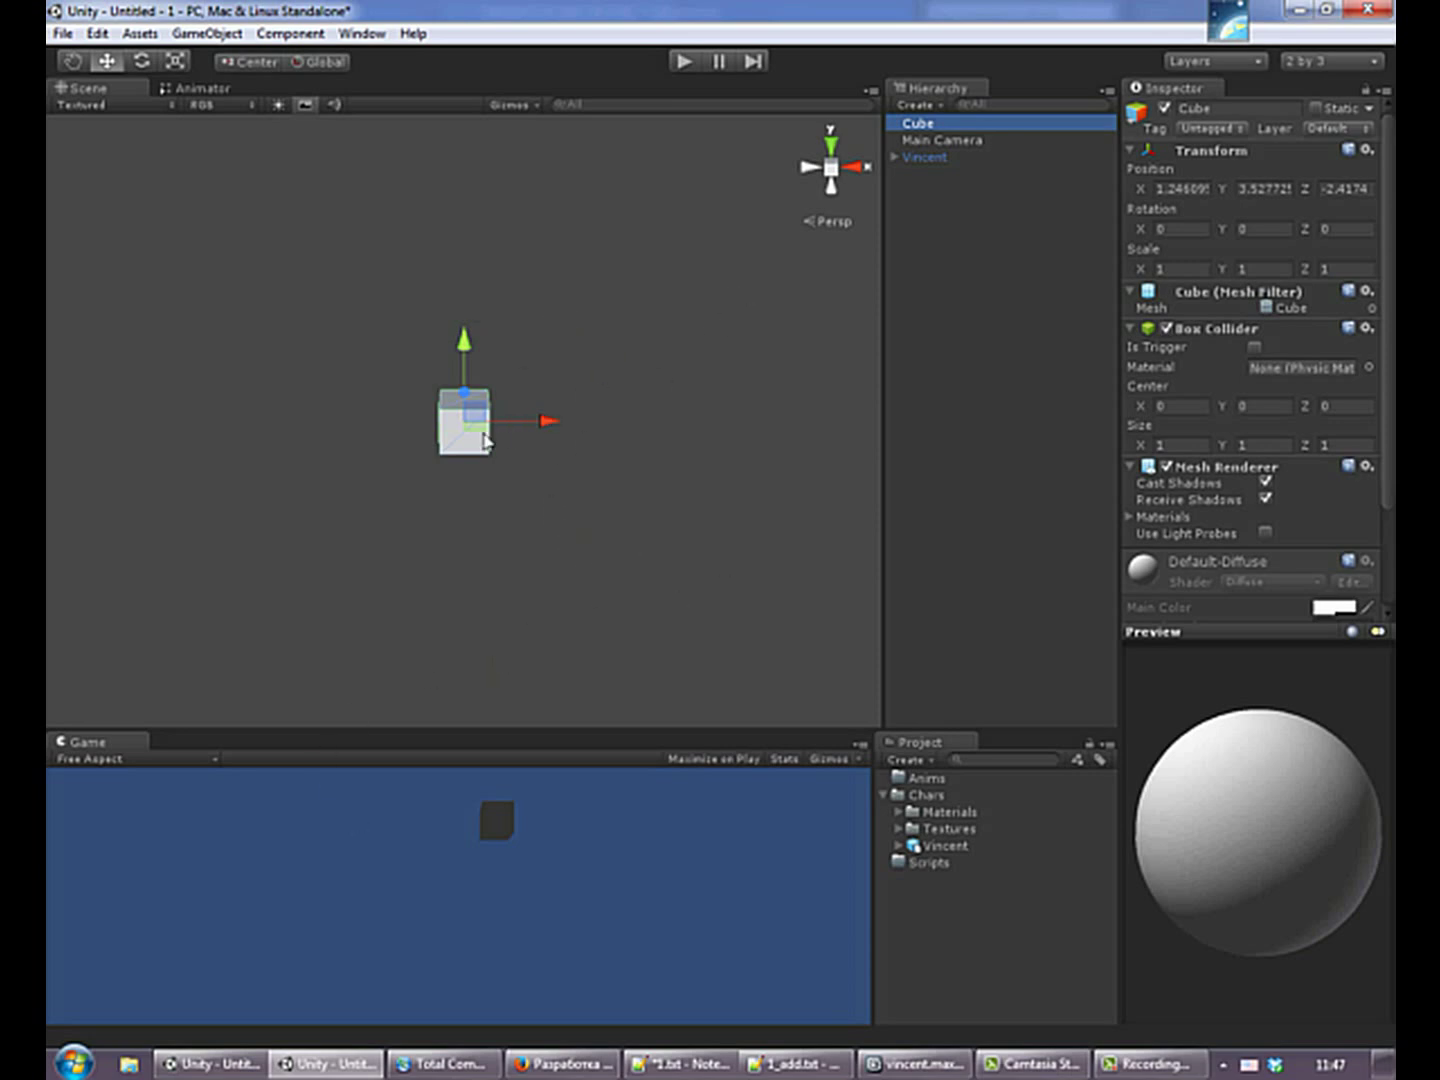
left_click(938, 846)
left_click(1149, 196)
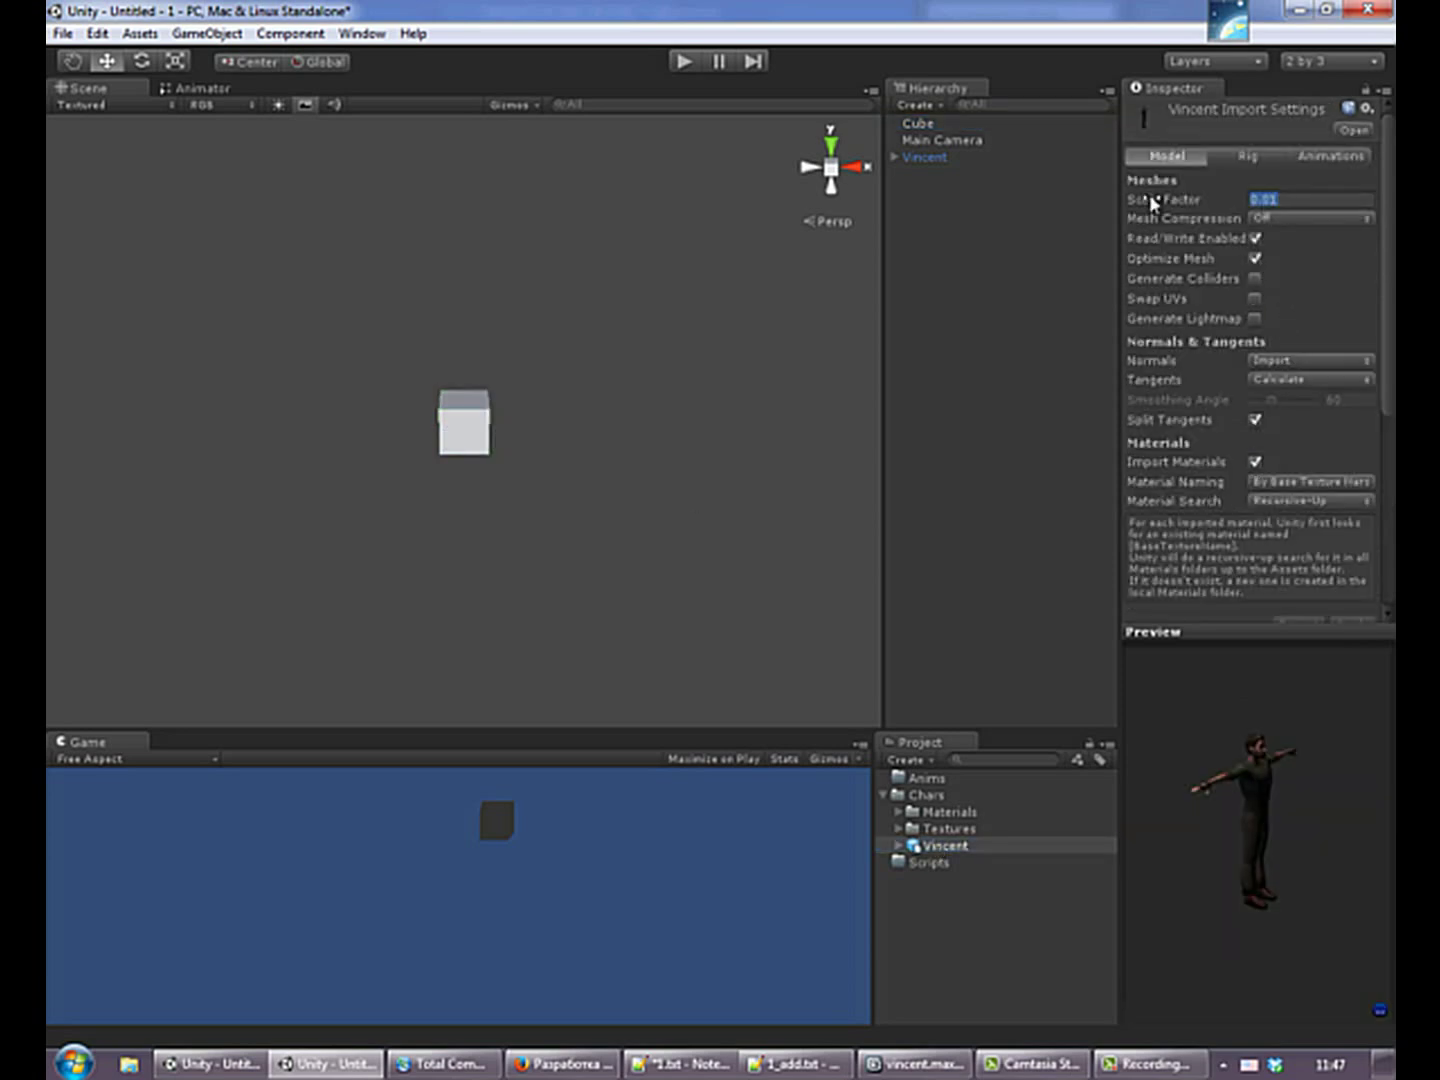
Change Vincent's import Scale Factor from 0.01 to 1 and apply it
type("1")
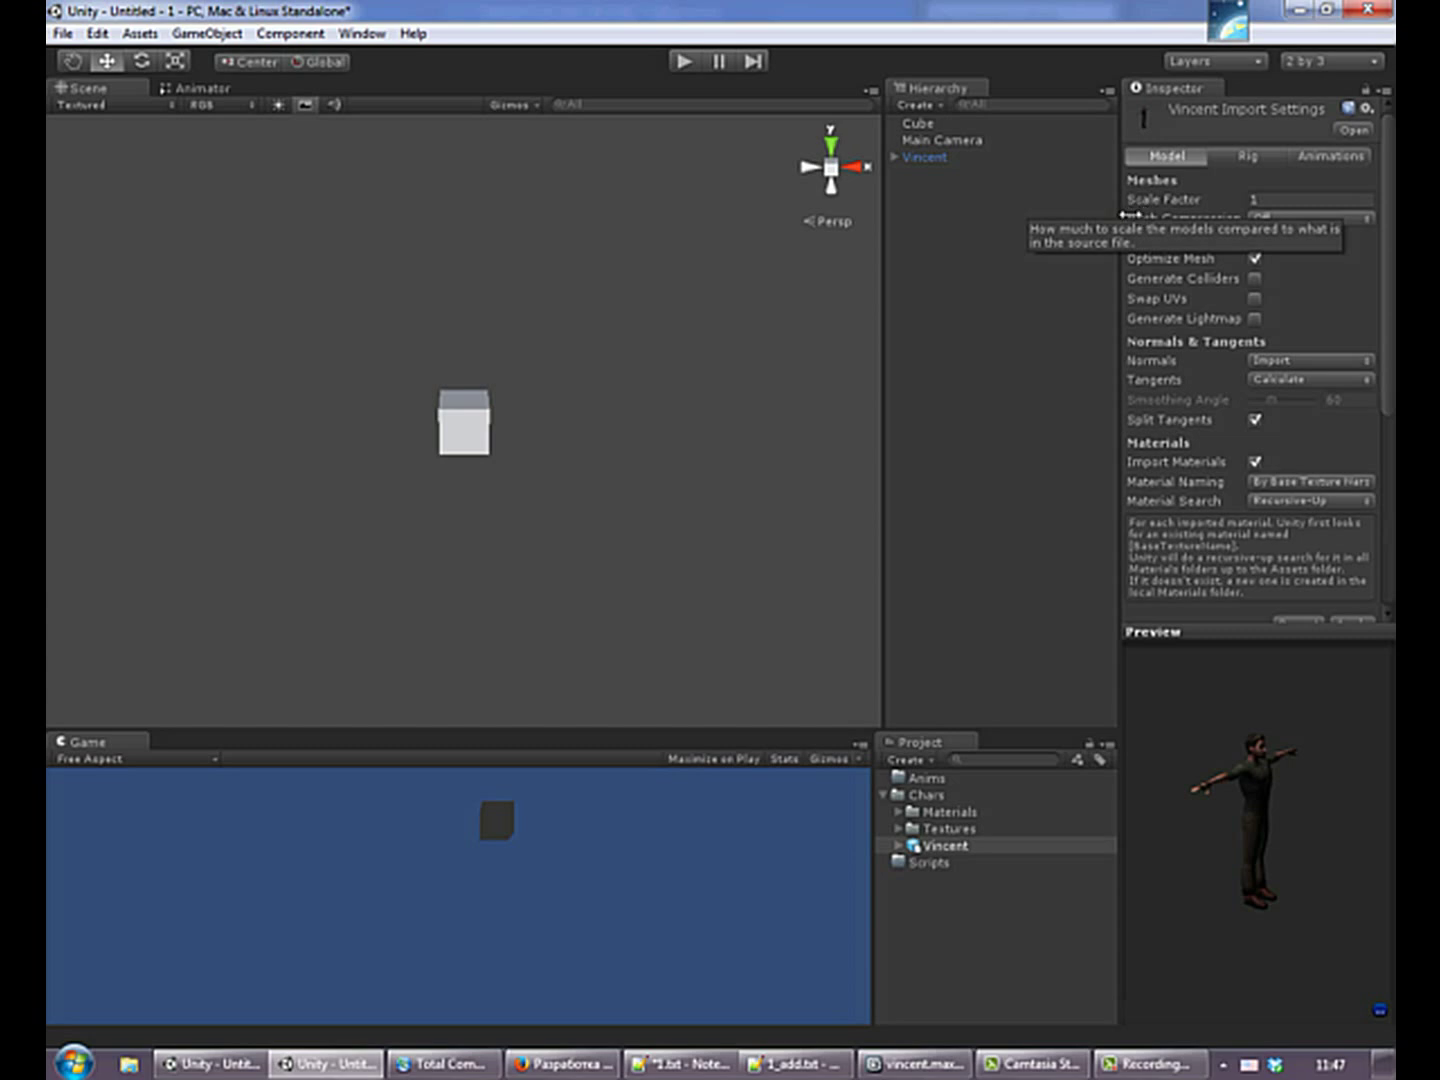
left_click(1352, 621)
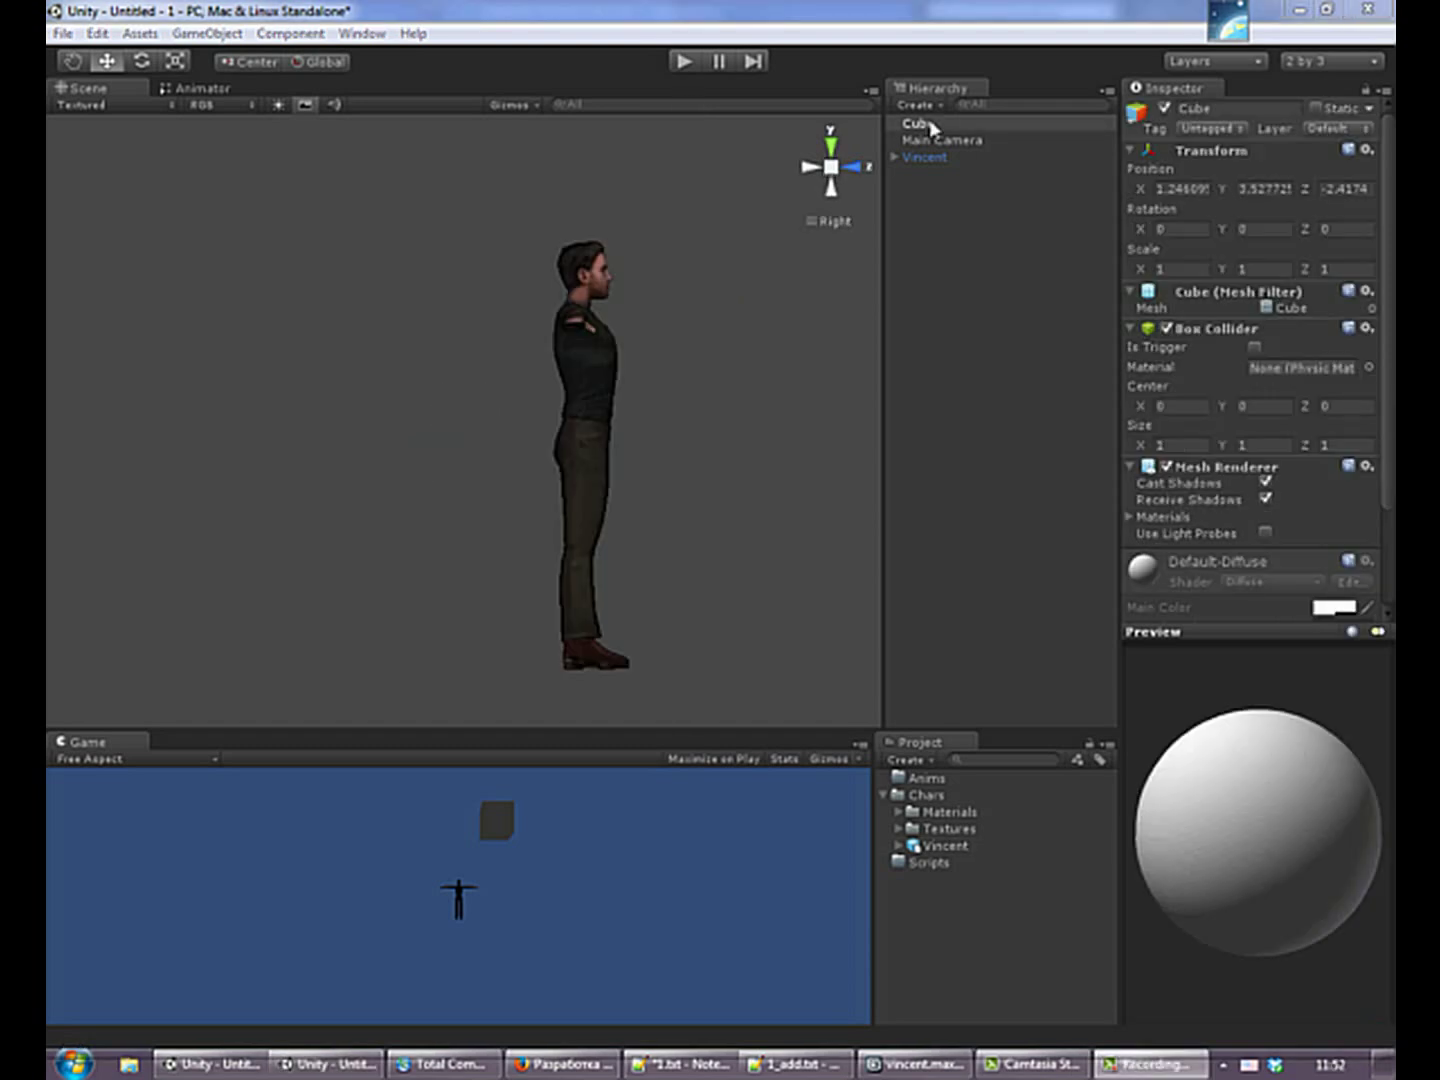
Set the Cube's position to 0, 0.8, 0
left_click(1200, 192)
type("0")
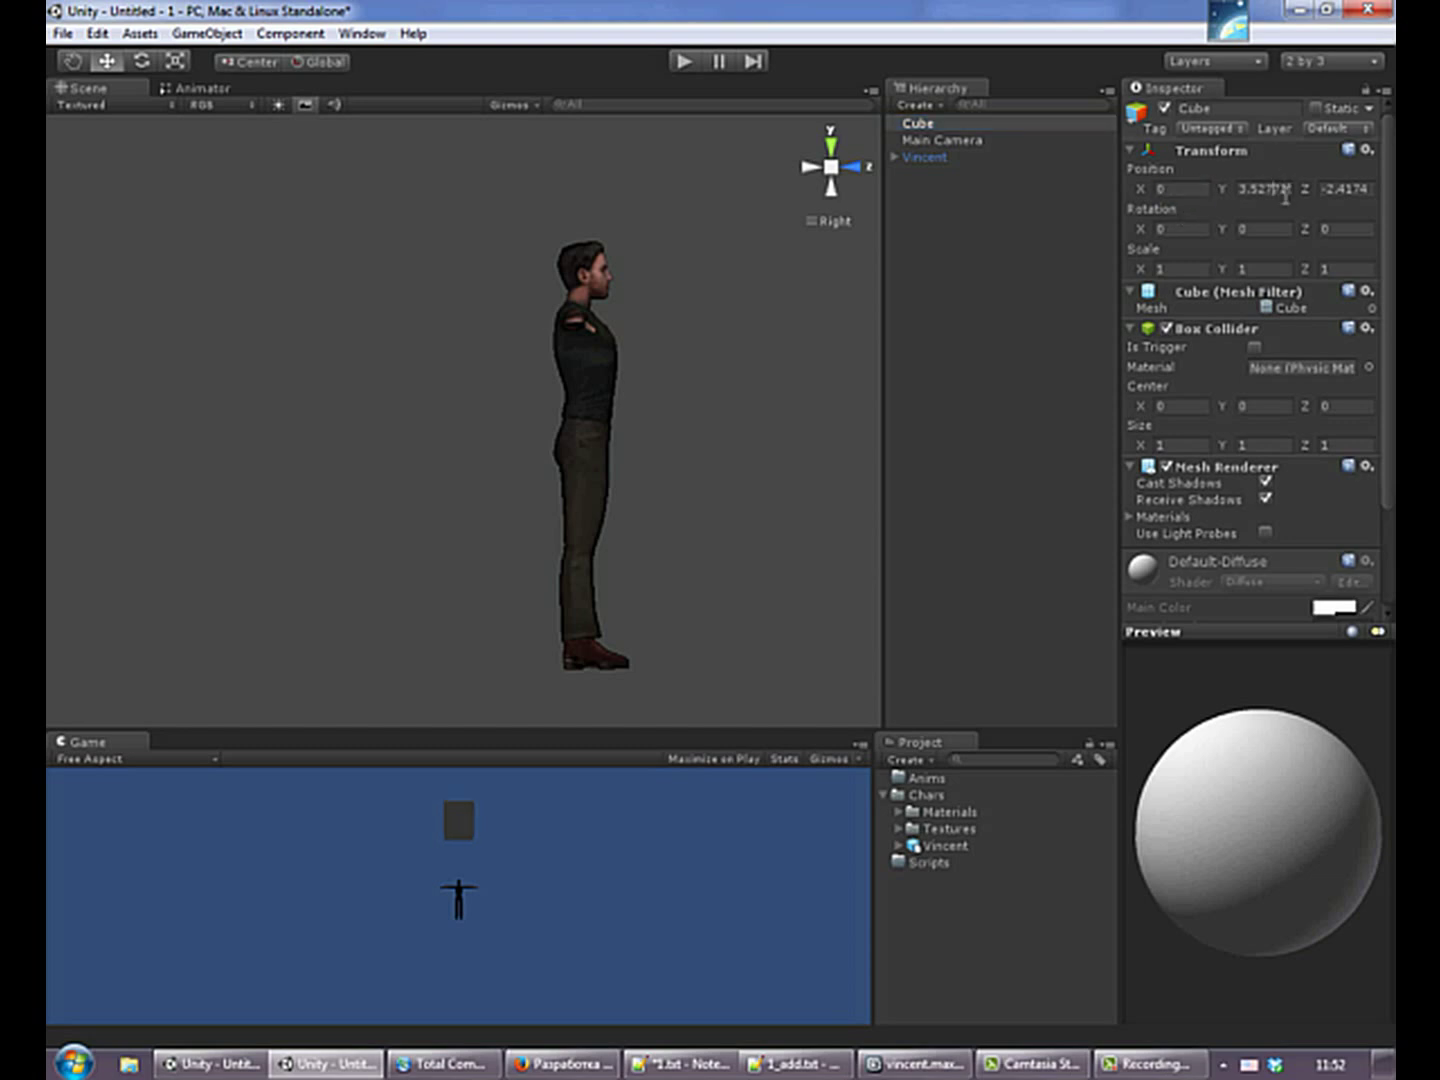
left_click(1285, 192)
type("0.8")
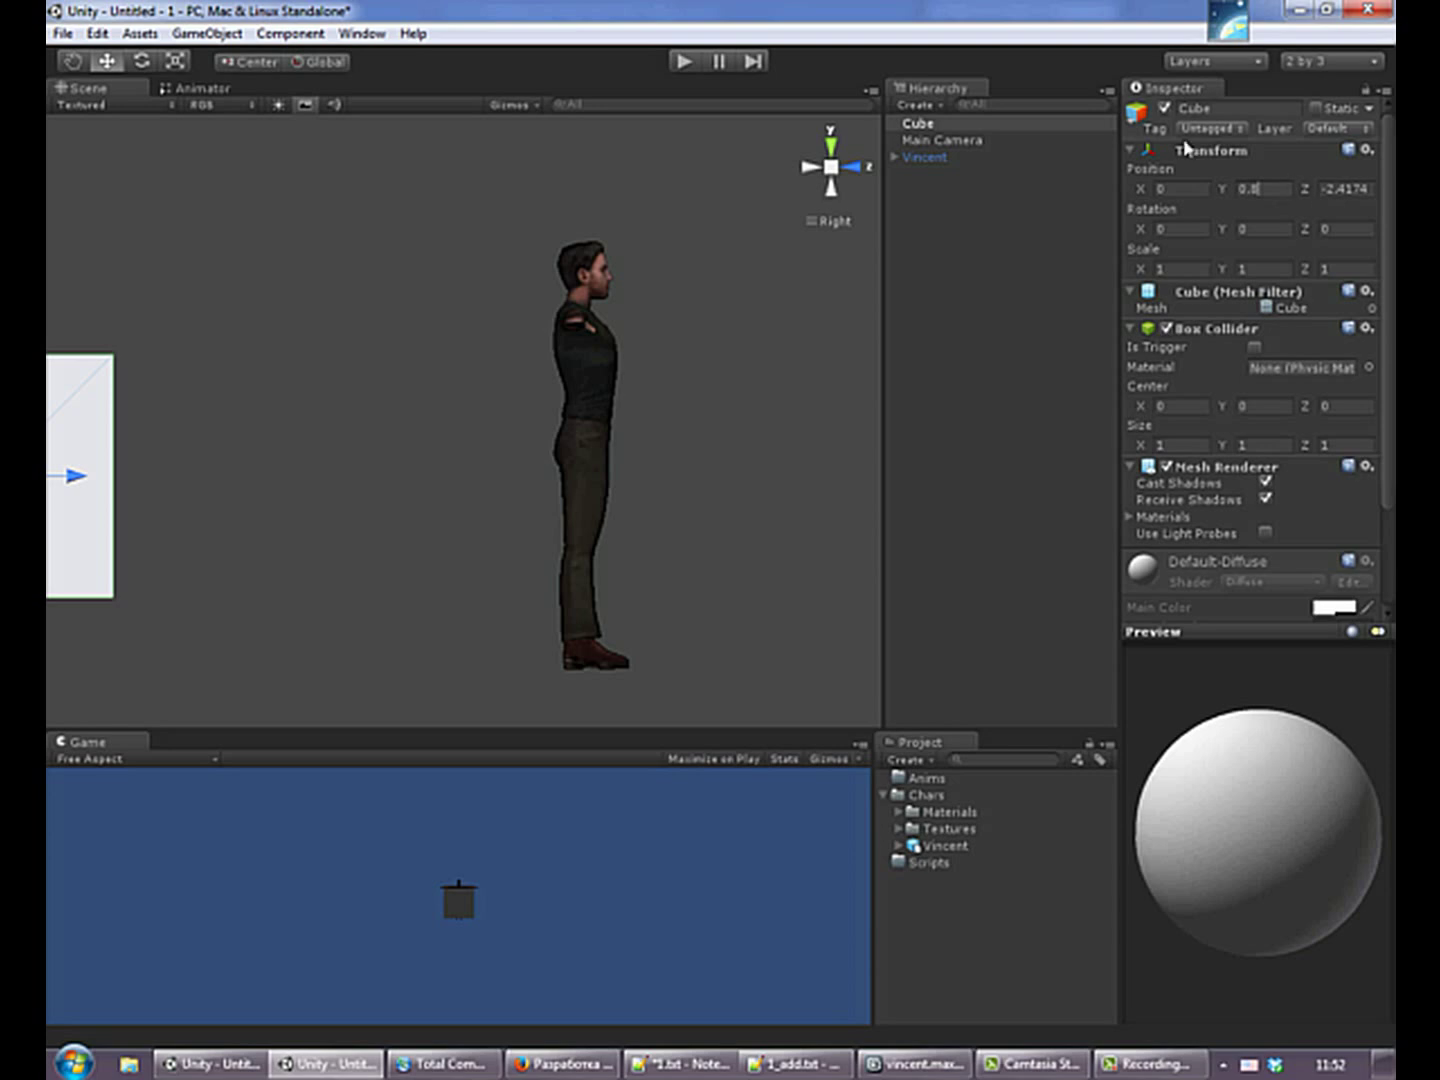
left_click(1345, 200)
type("0")
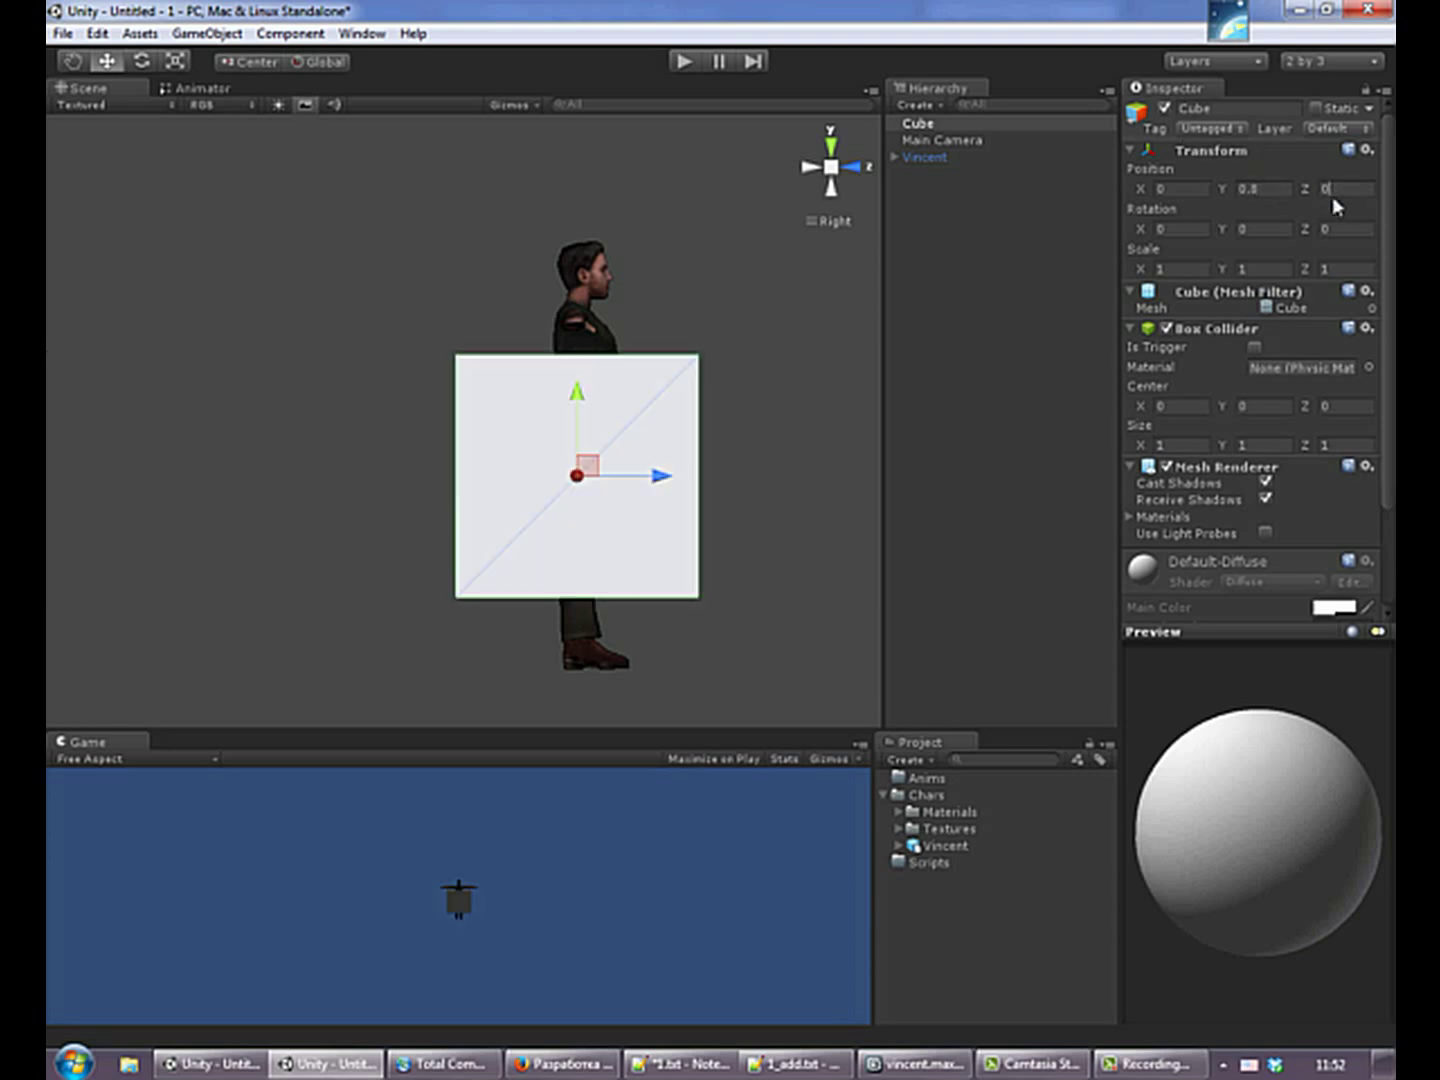
Give the Cube a Y scale of 1.76 and stand it on the ground beside Vincent
left_click(1262, 272)
key("BackSpace")
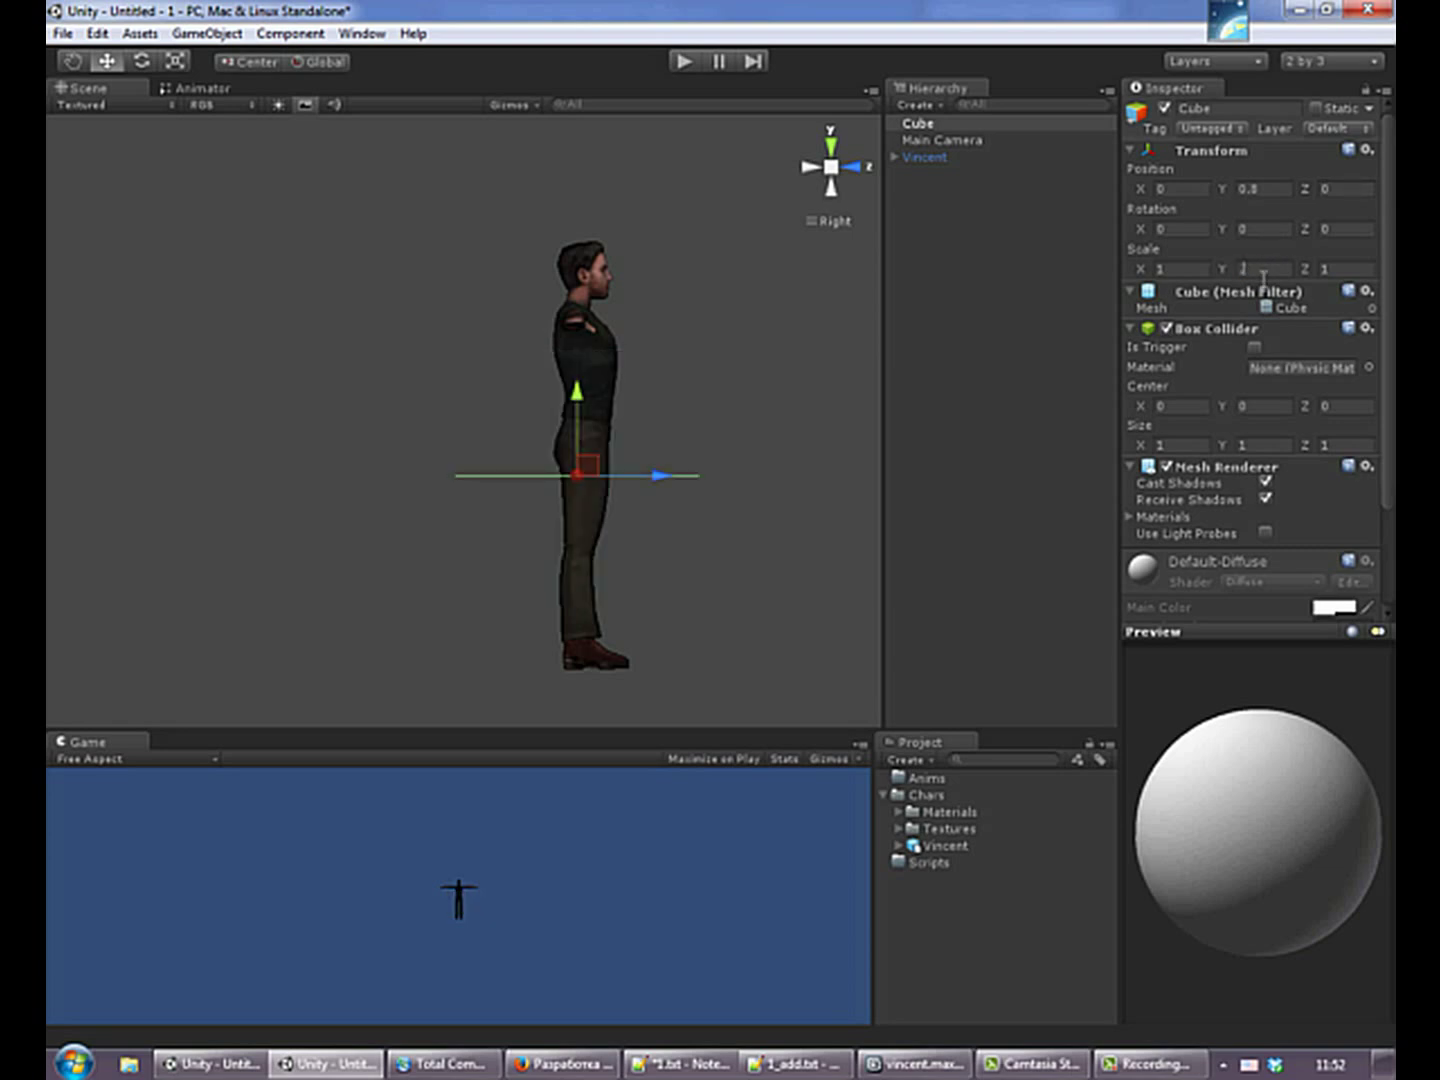
type(".76")
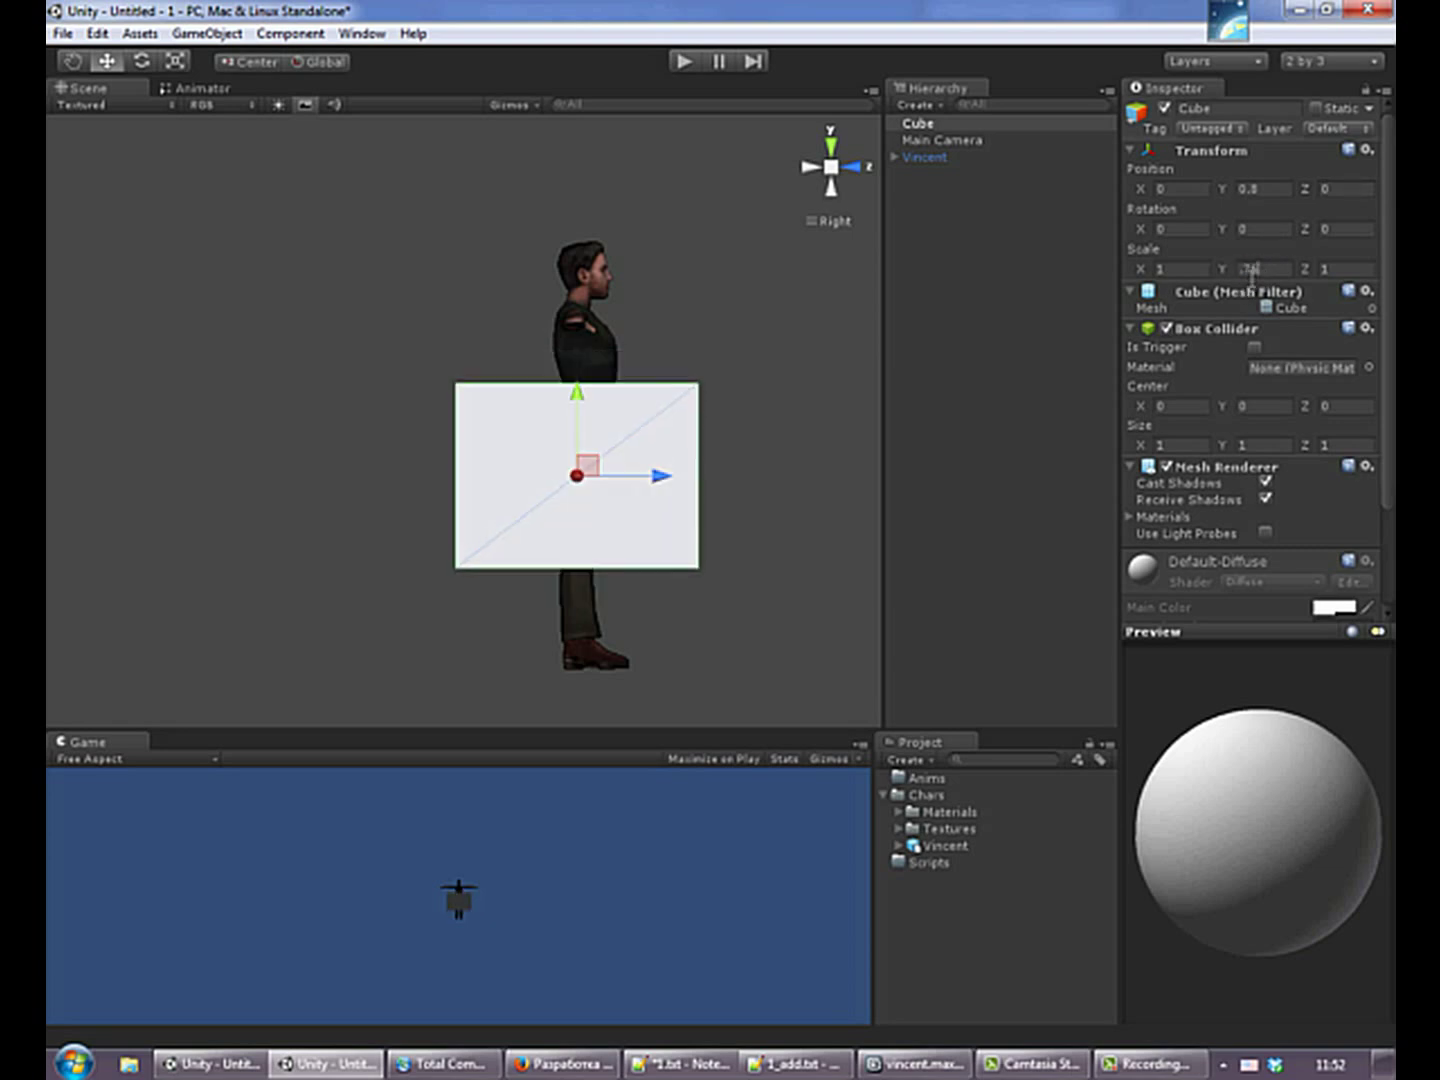
type("1")
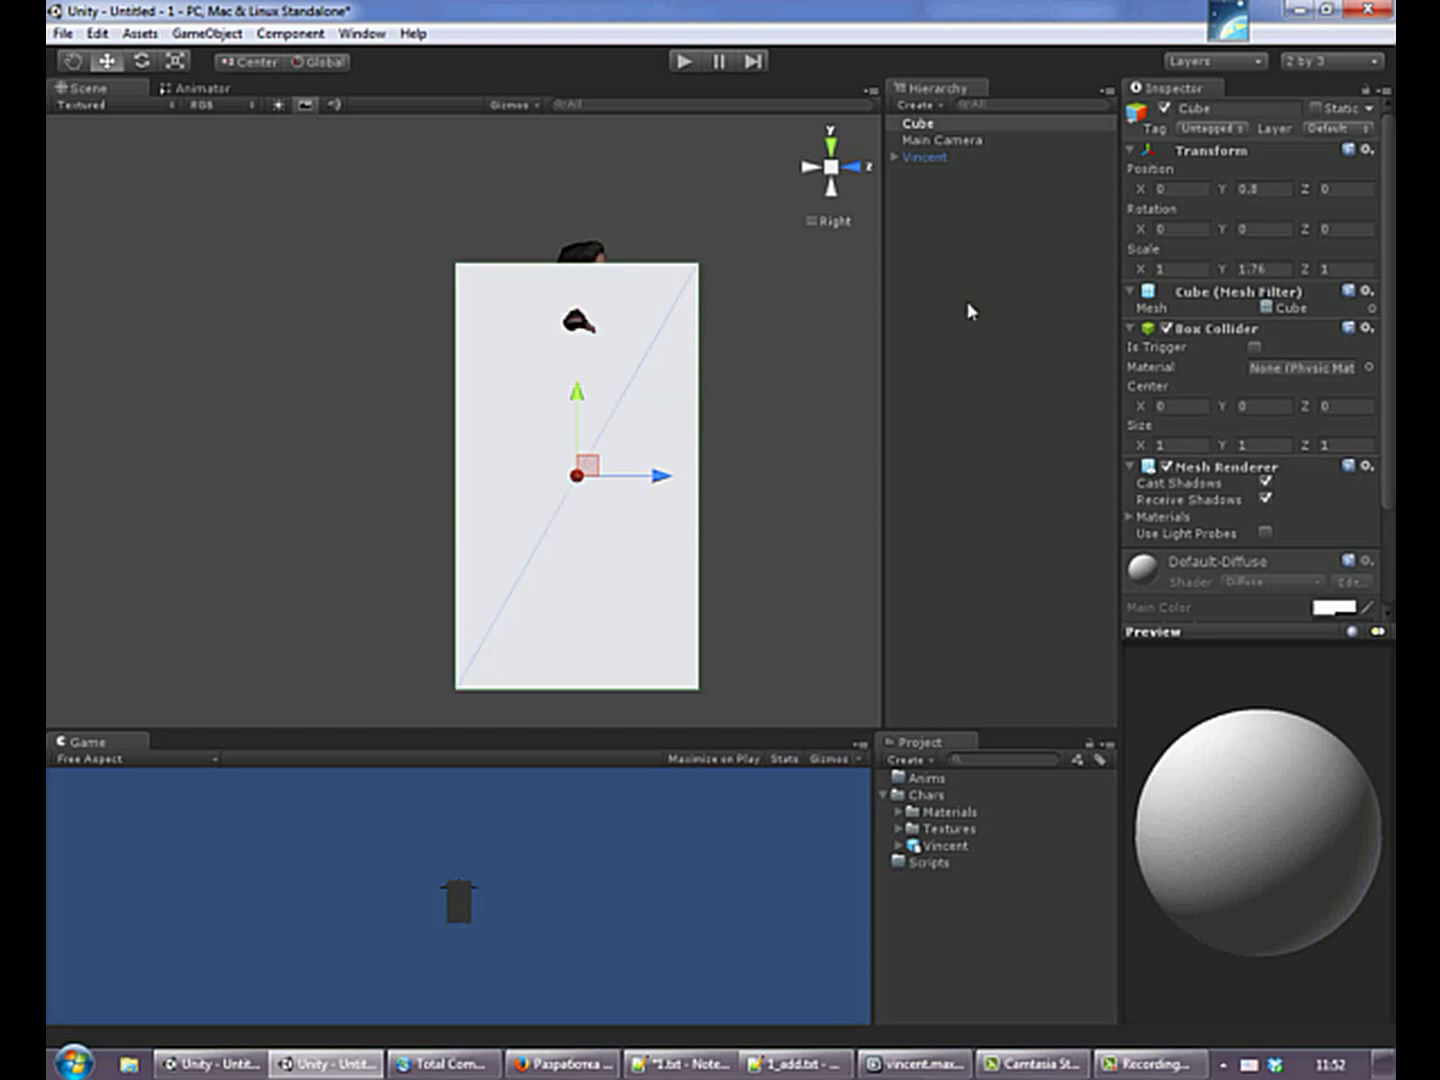
left_click_drag(638, 482, 483, 478)
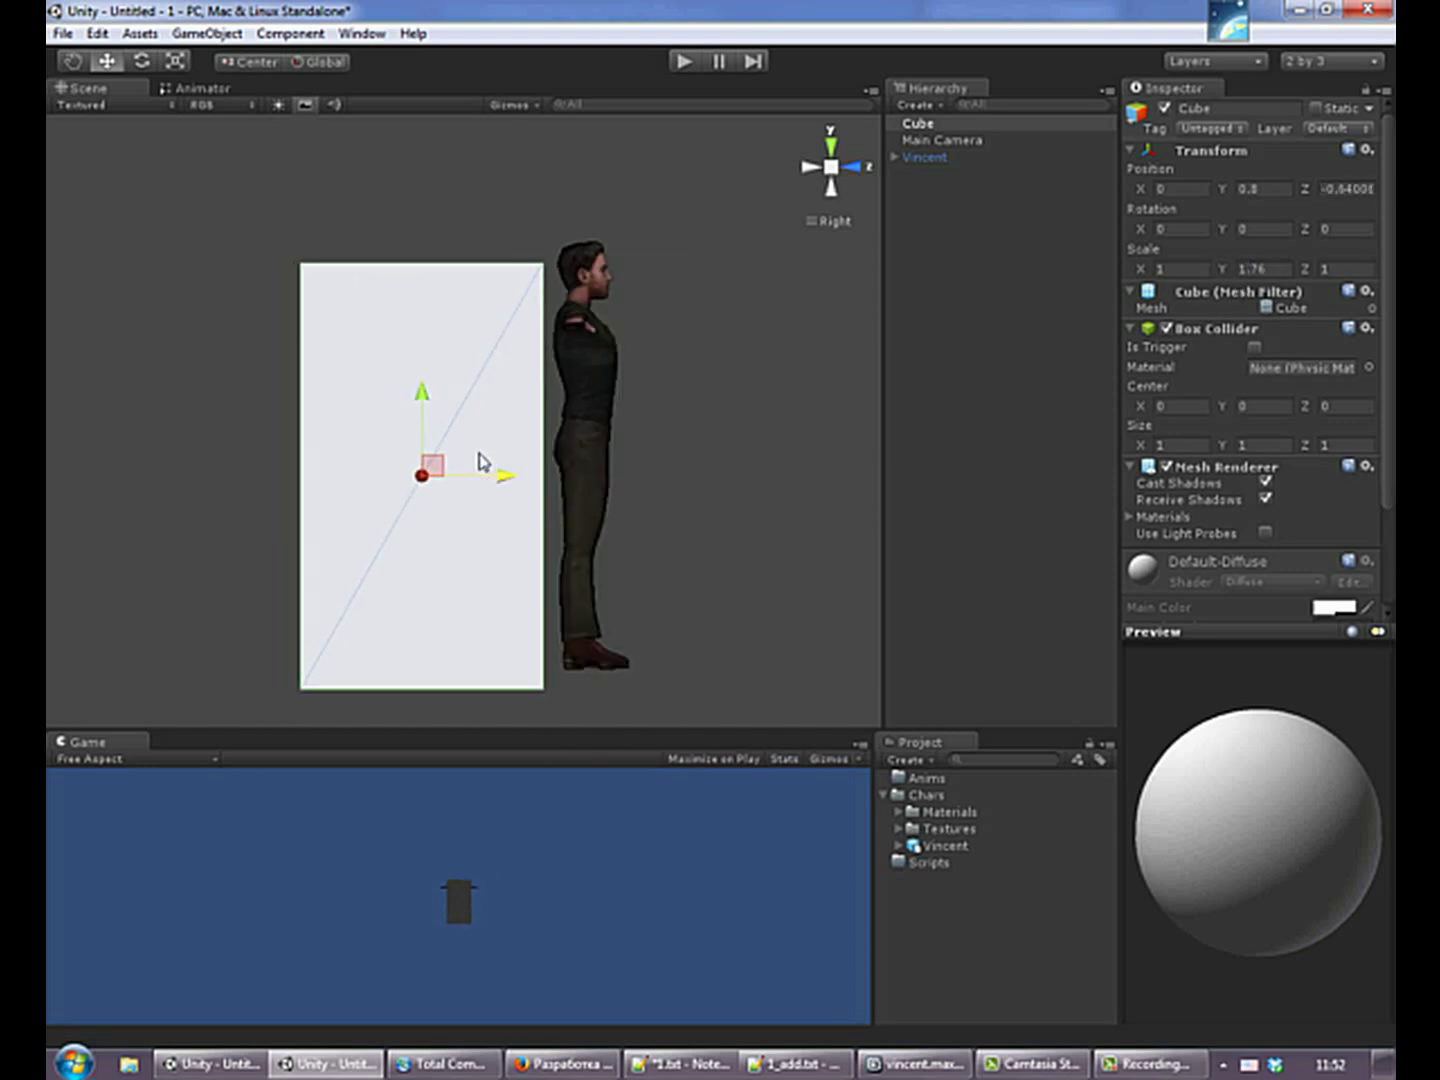
left_click_drag(421, 427, 431, 407)
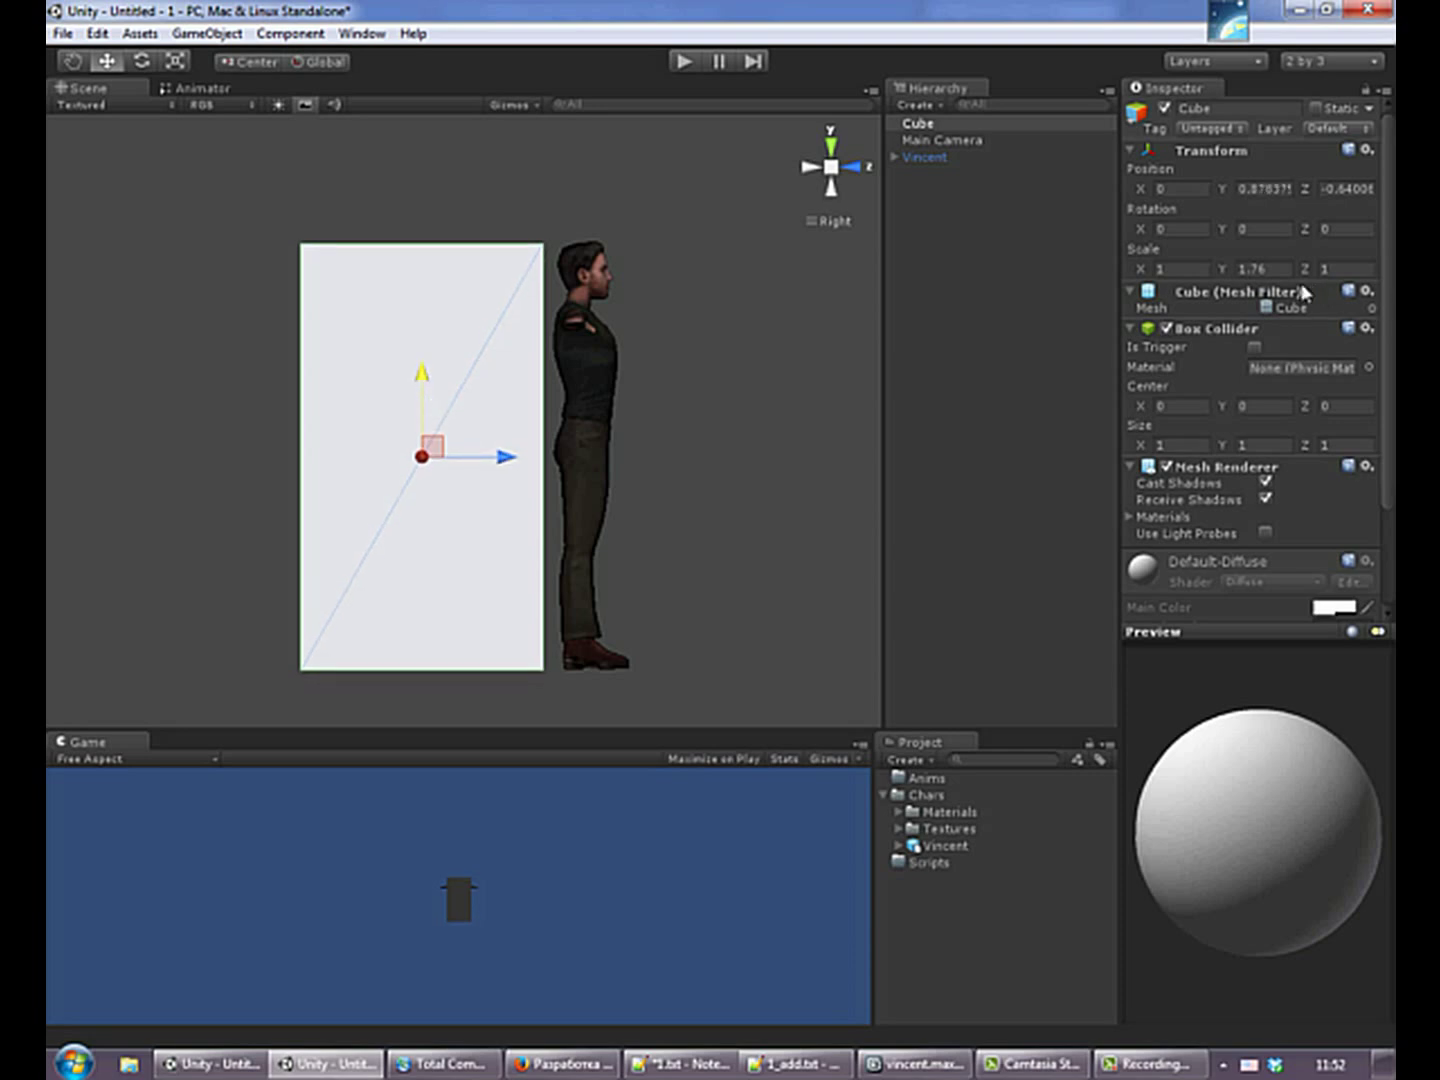
double_click(1252, 269)
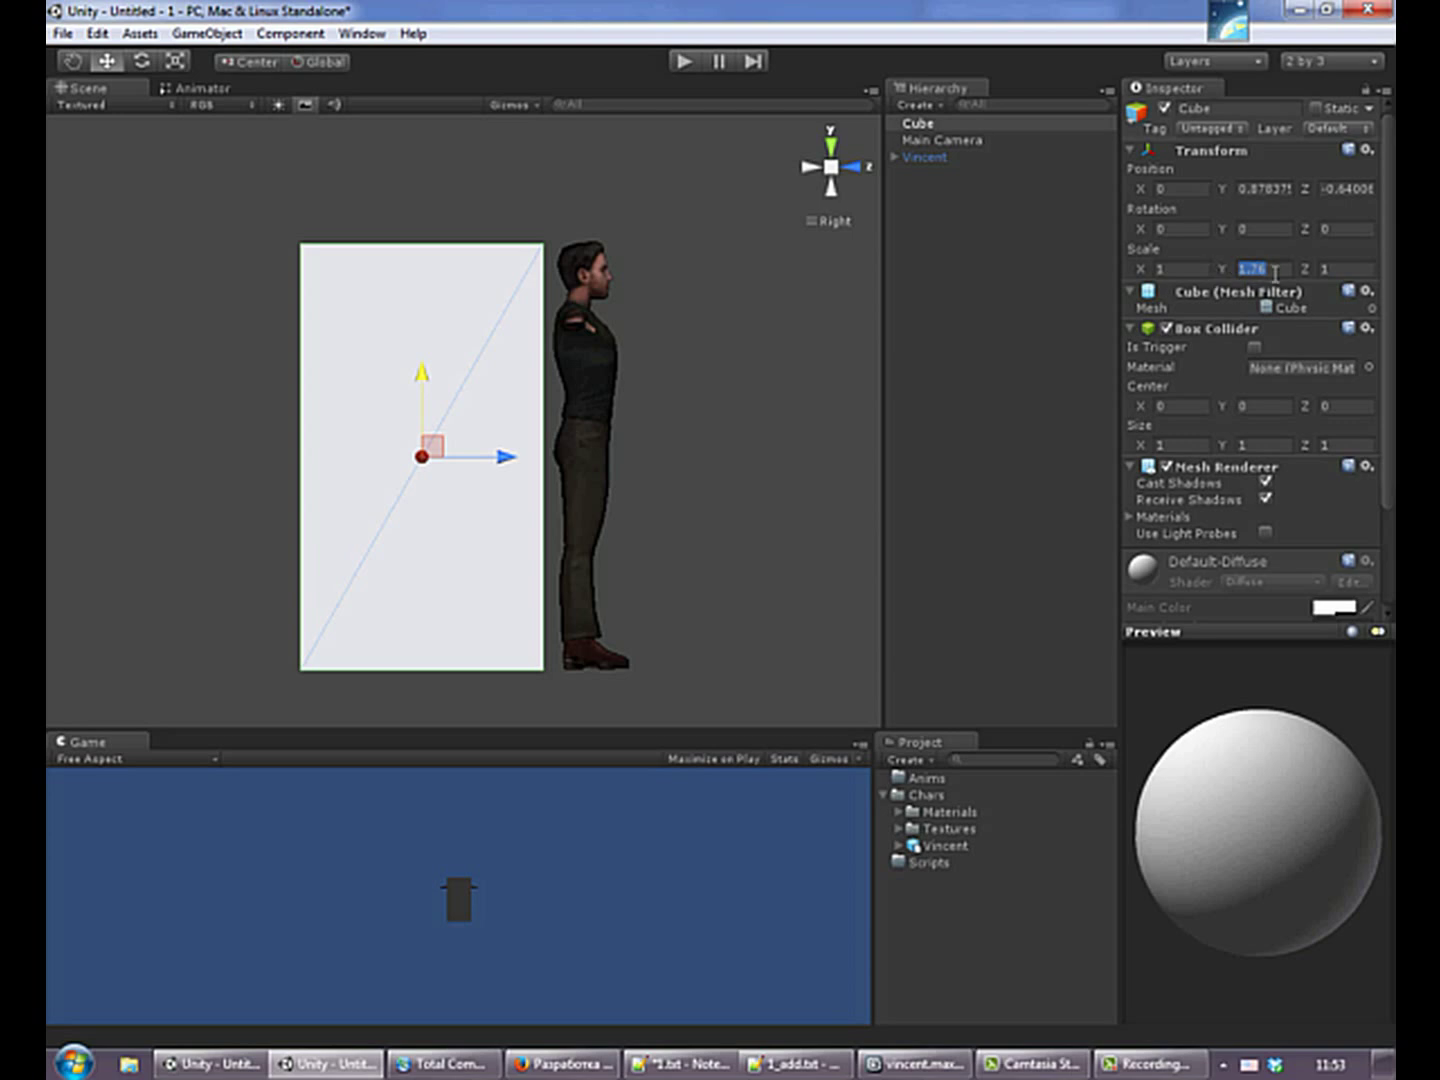